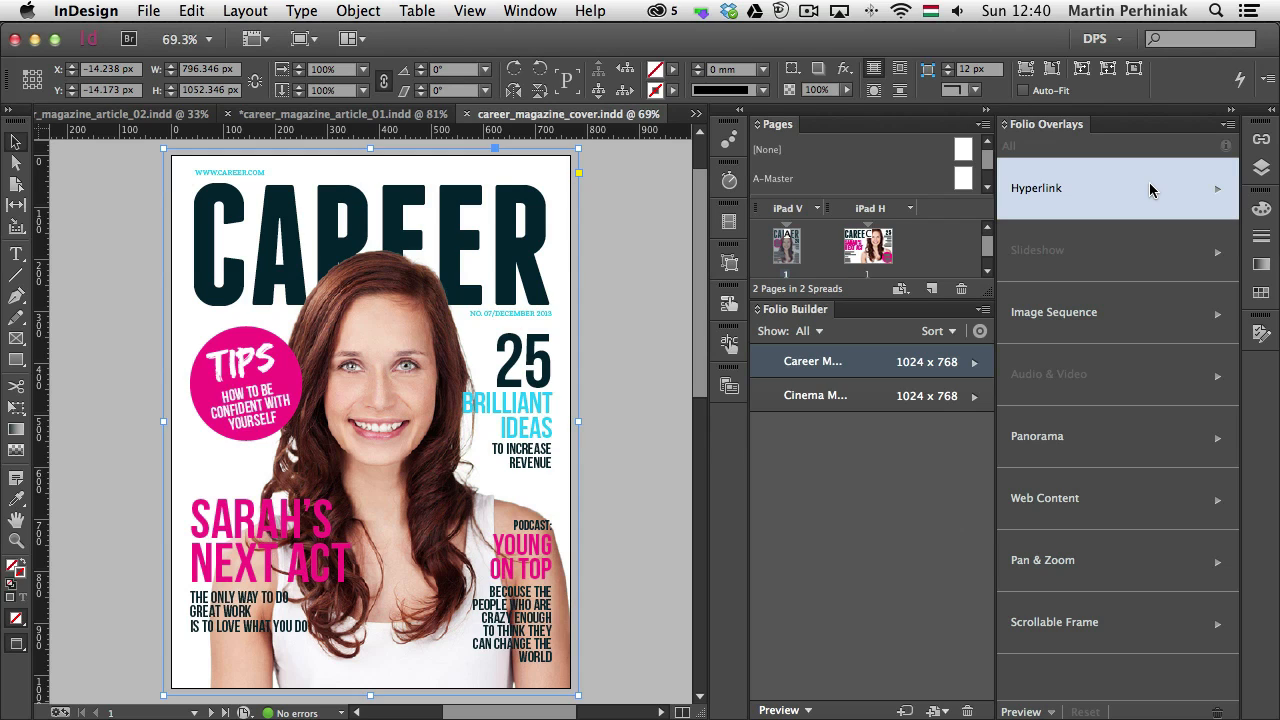
Select the "Brilliant Ideas" text frame on the cover and show the Hyperlinks panel
{"action": "left_click", "coordinate": [533, 412]}
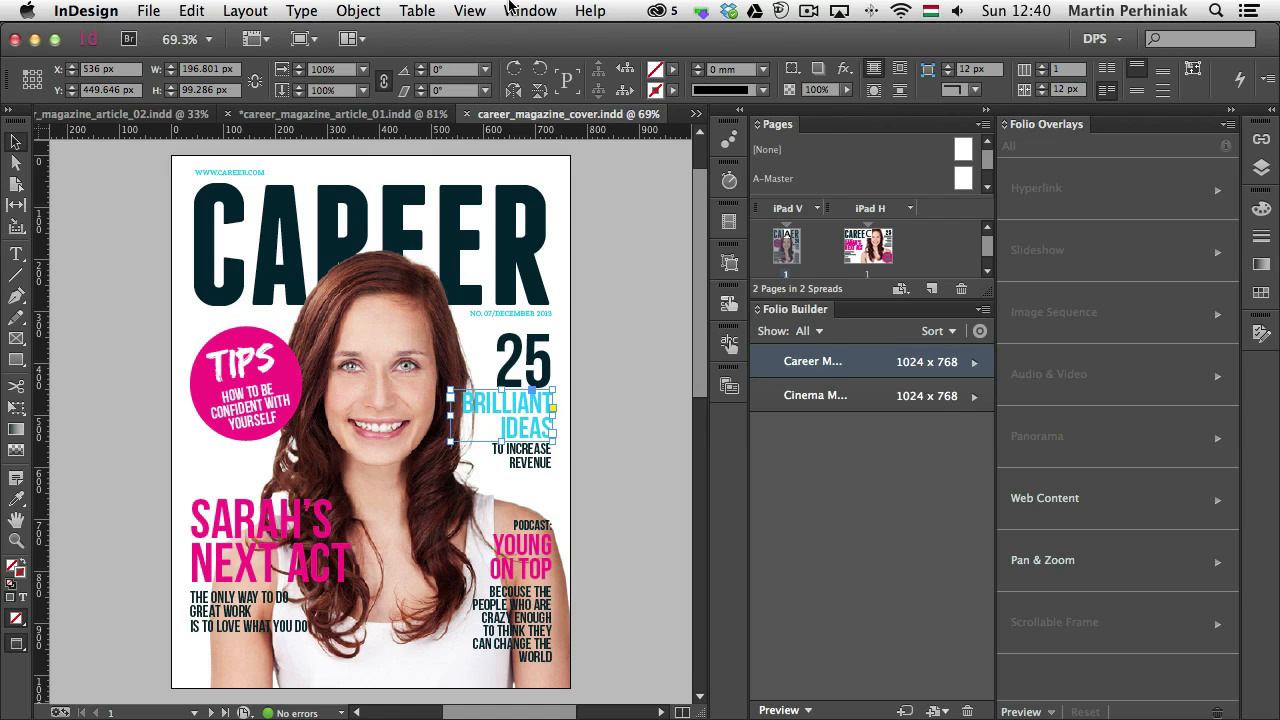
{"action": "left_click", "coordinate": [514, 10]}
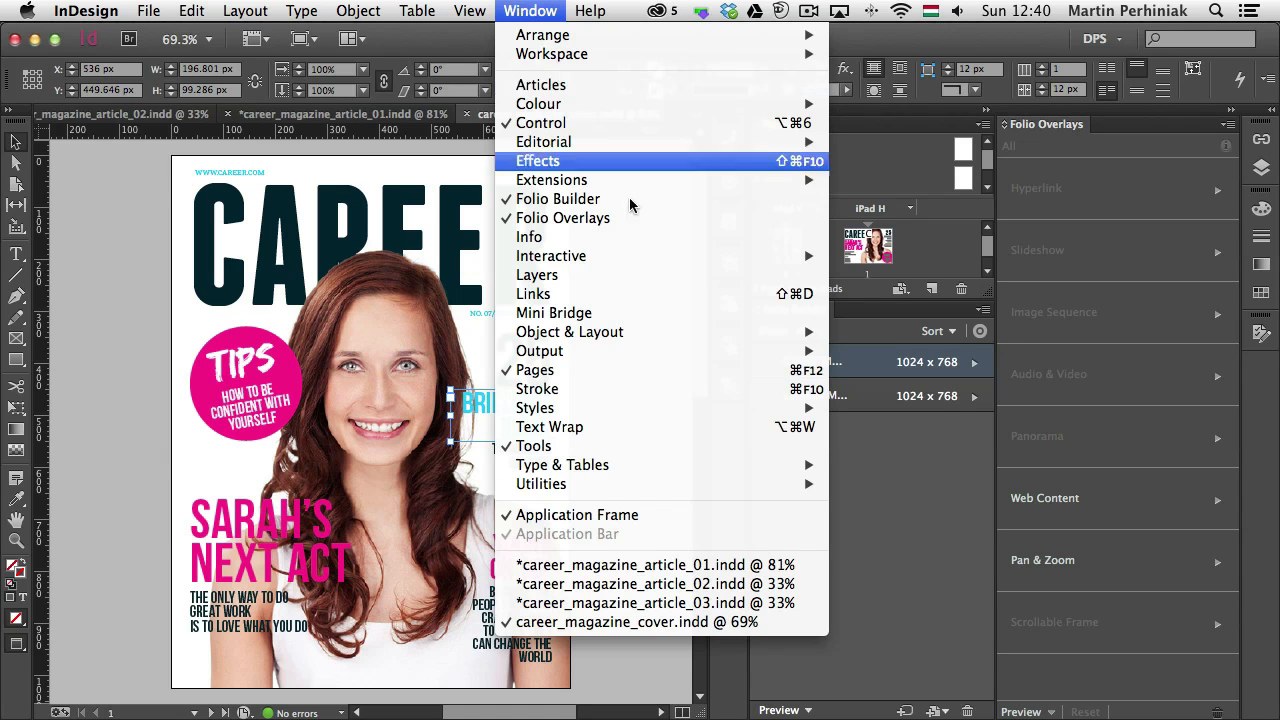
{"action": "mouse_move", "coordinate": [660, 258]}
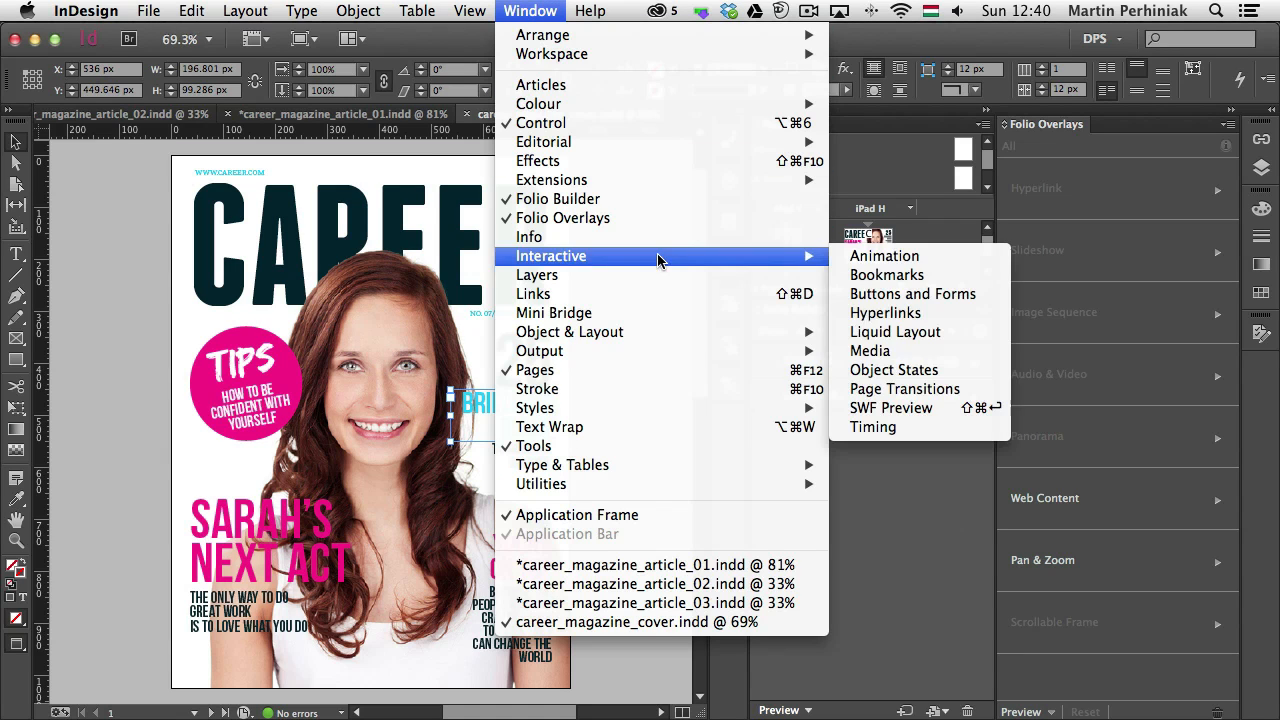
{"action": "left_click", "coordinate": [956, 315]}
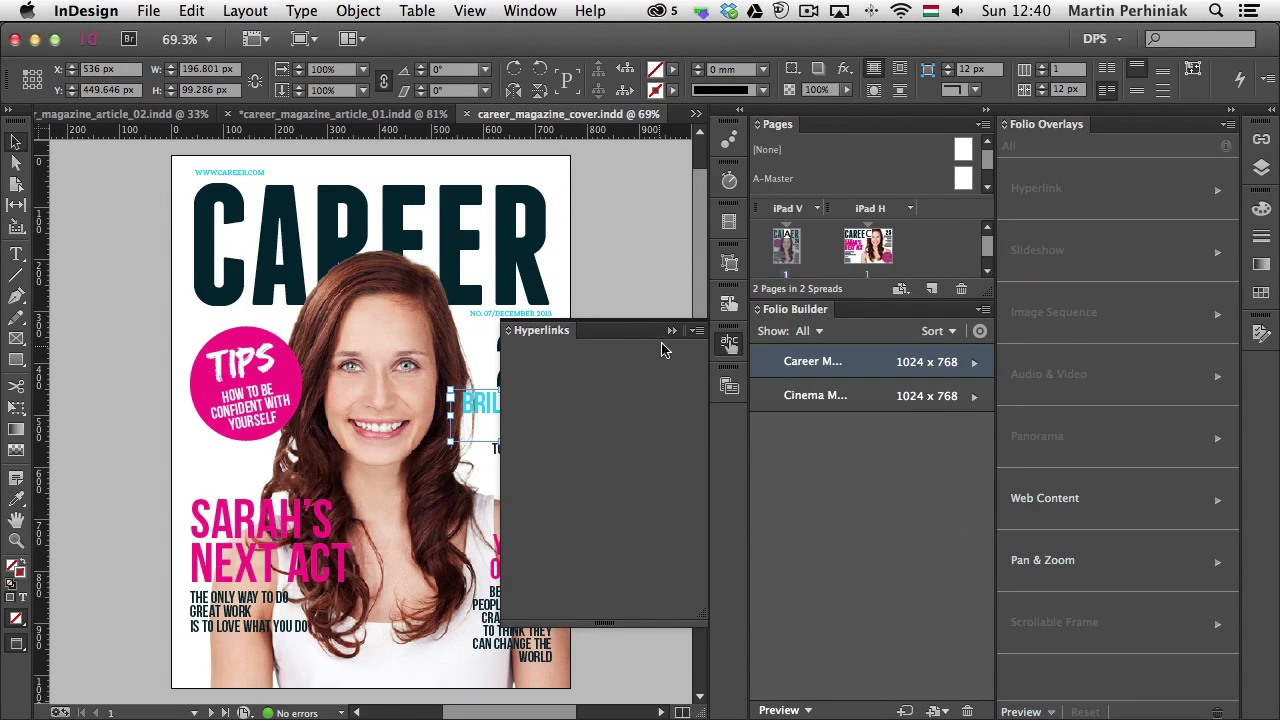
Start a new hyperlink for the selected frame and review its link types and the shared destination option
{"action": "left_click", "coordinate": [697, 331]}
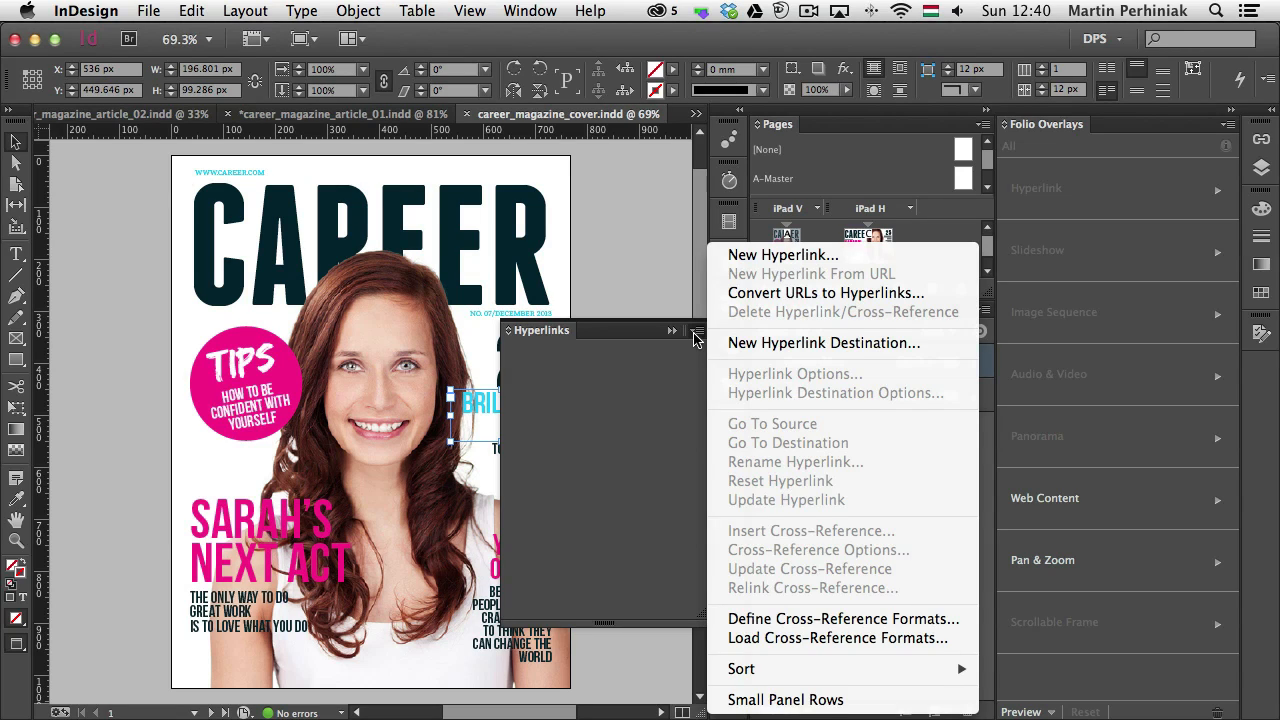
{"action": "left_click", "coordinate": [765, 255]}
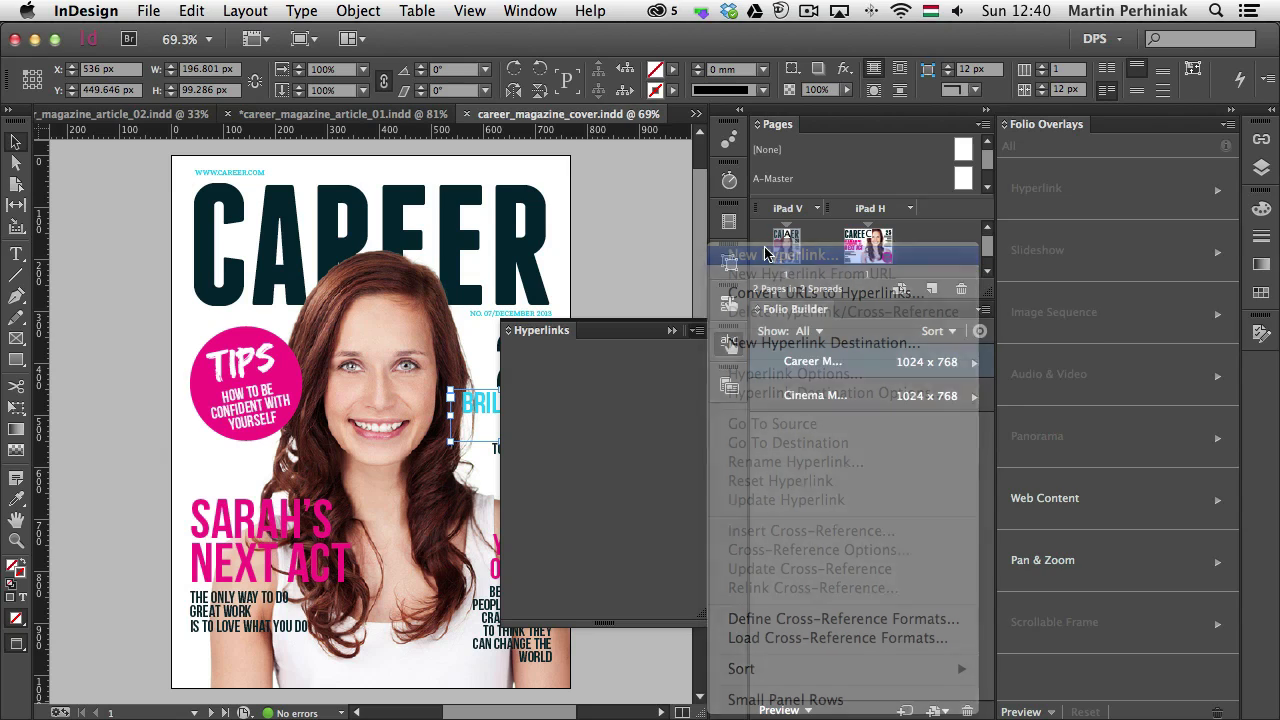
{"action": "left_click_drag", "start_coordinate": [1067, 195], "coordinate": [692, 202]}
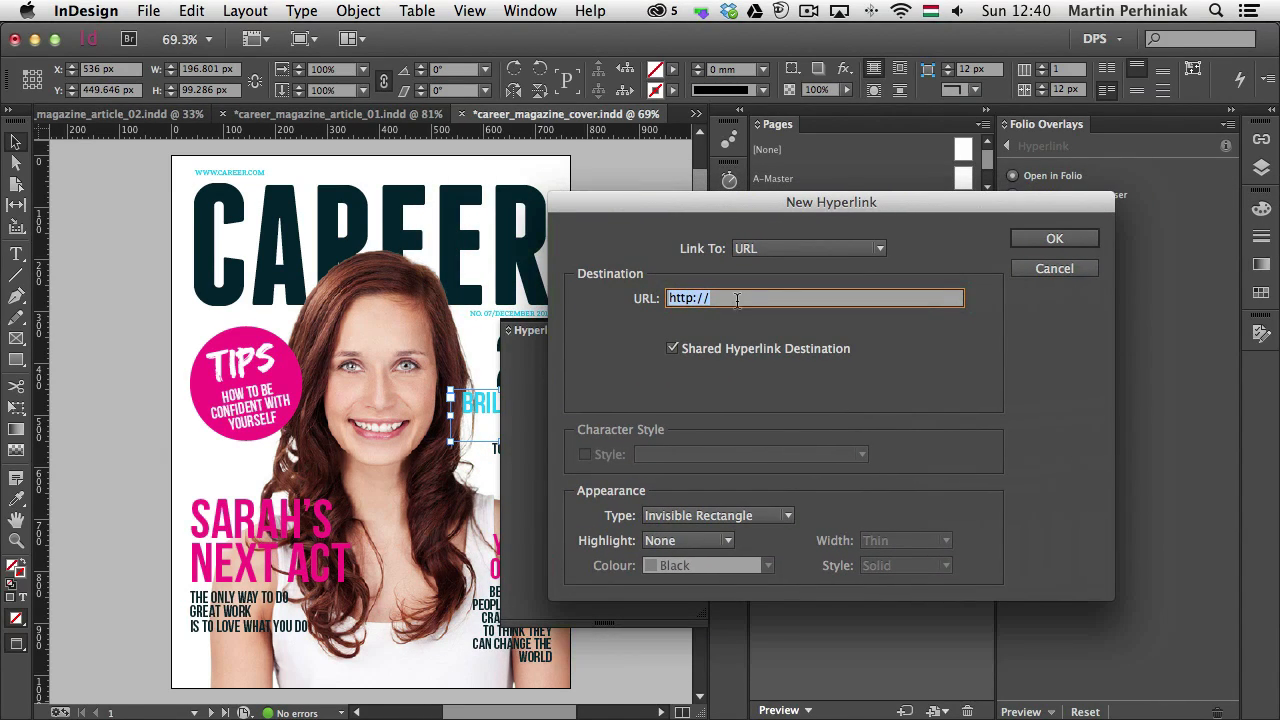
{"action": "left_click", "coordinate": [795, 249]}
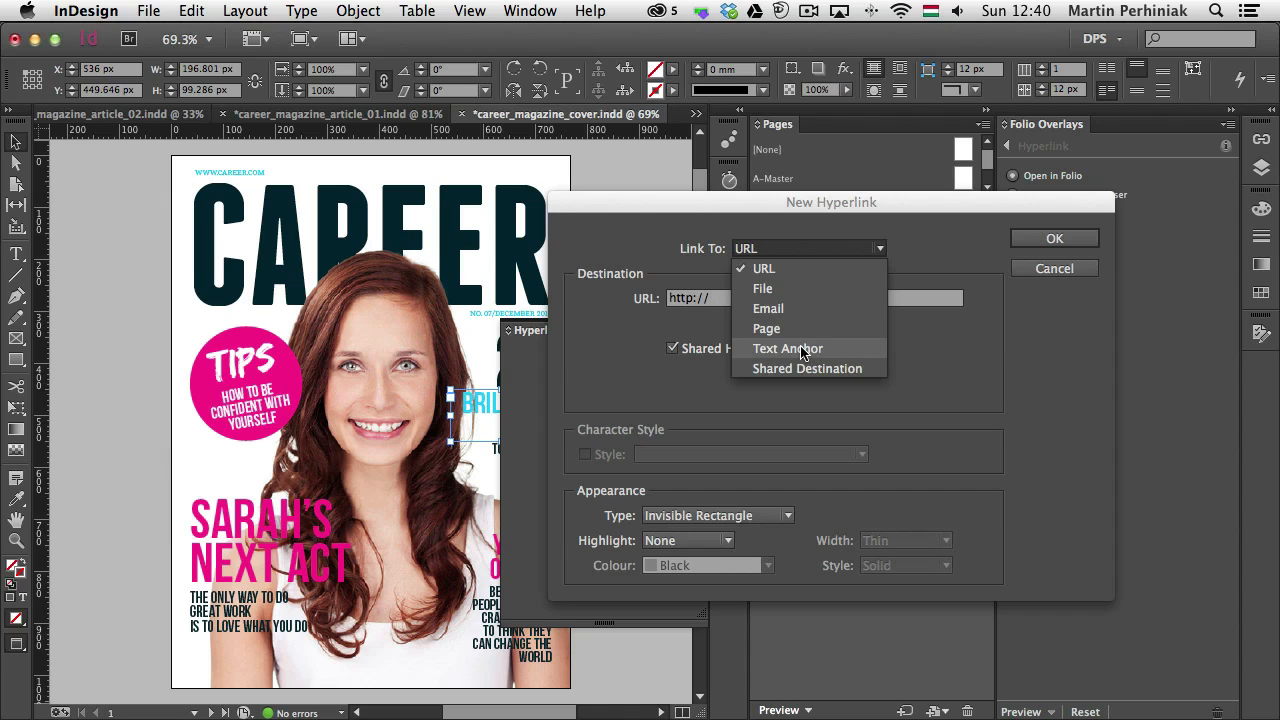
{"action": "left_click", "coordinate": [675, 363]}
{"action": "left_click", "coordinate": [672, 352]}
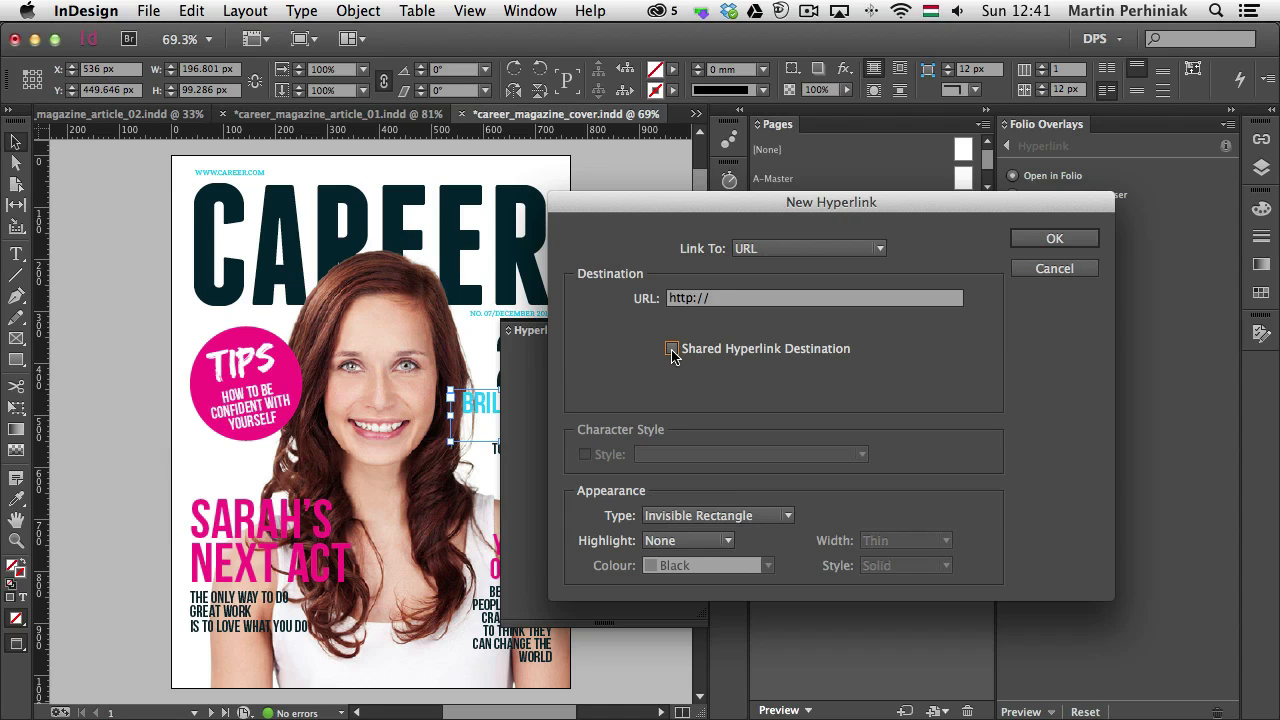
{"action": "left_click", "coordinate": [672, 350]}
Try the Email and Page link types for the new hyperlink, ending with the link type back on URL
{"action": "left_click", "coordinate": [794, 248]}
{"action": "left_click", "coordinate": [720, 298]}
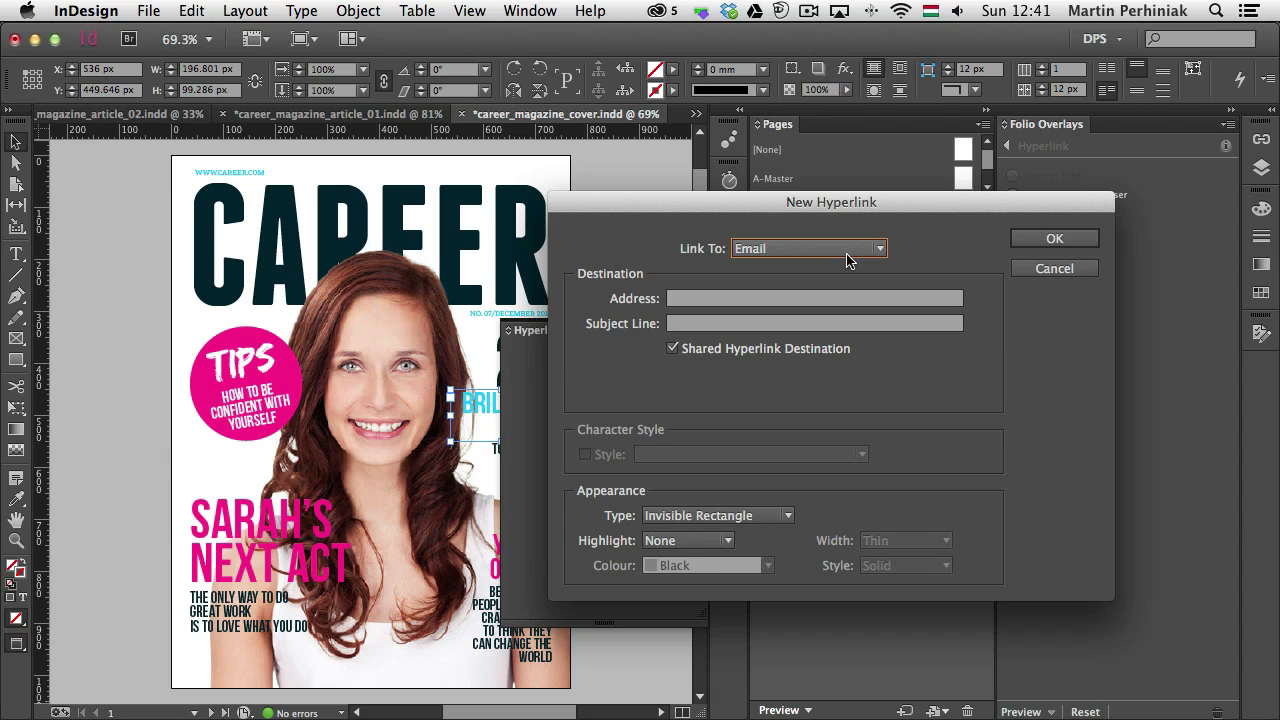
{"action": "left_click", "coordinate": [688, 299]}
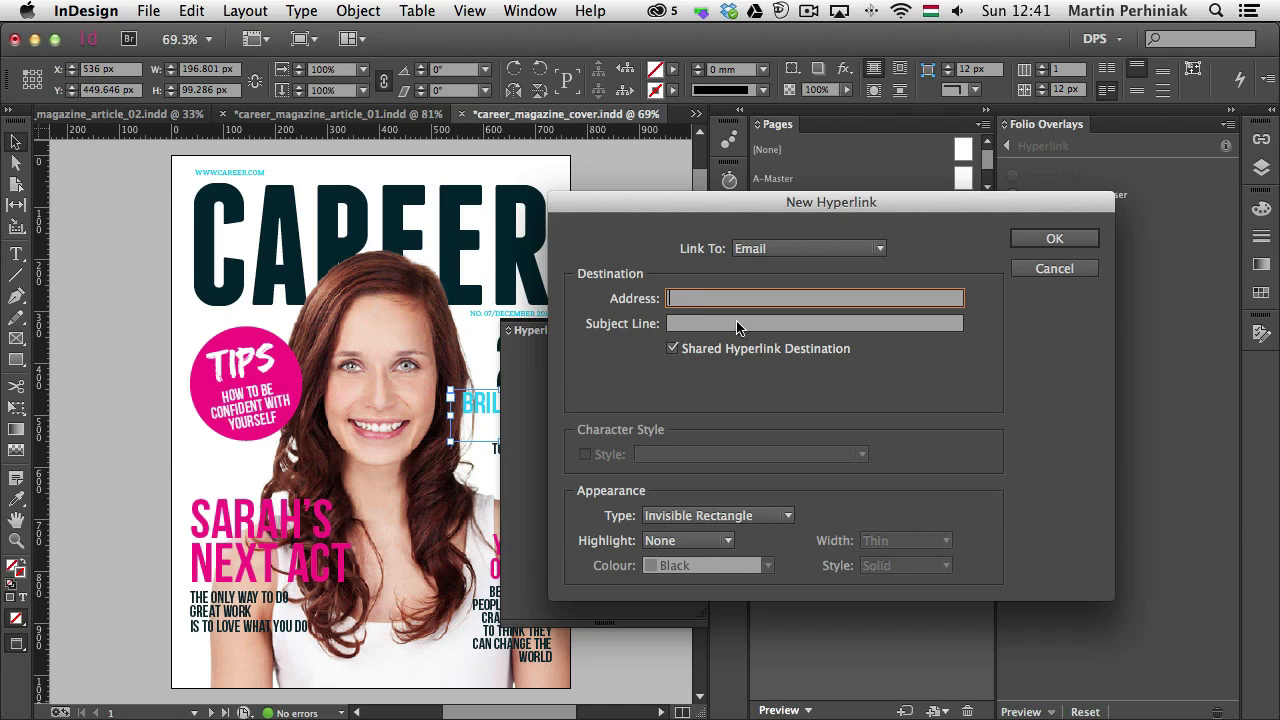
{"action": "left_click", "coordinate": [729, 328]}
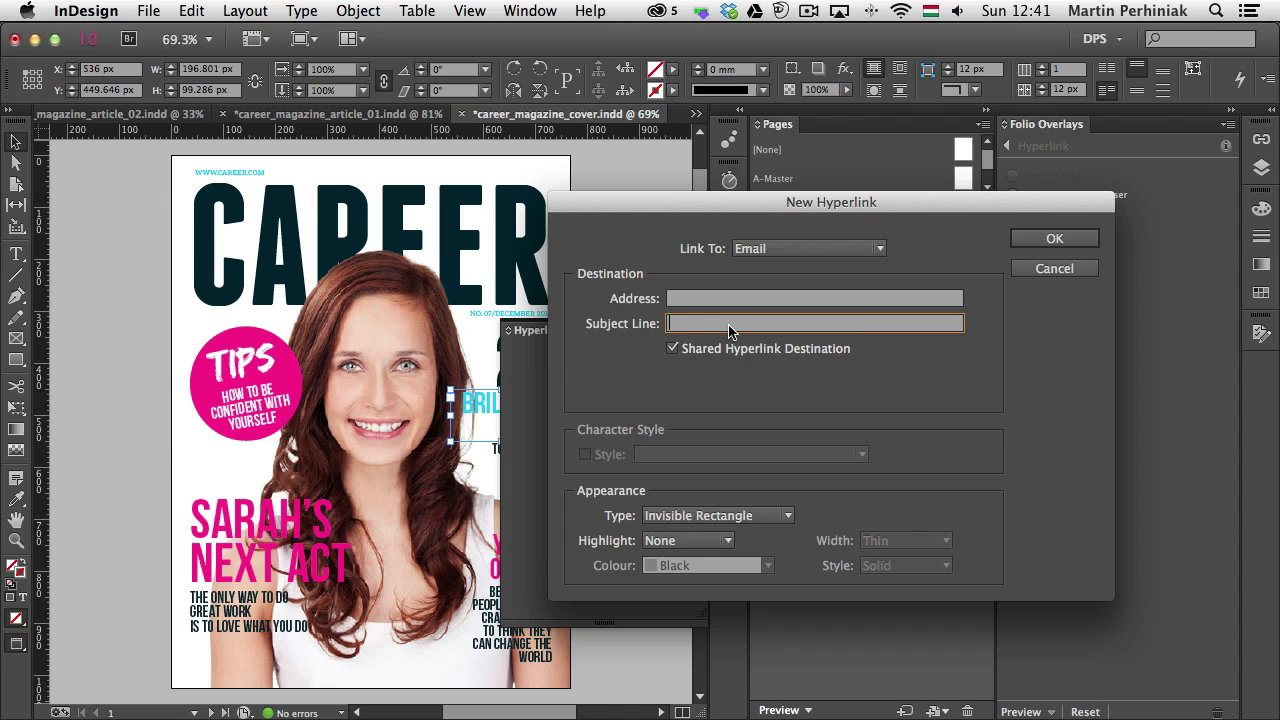
{"action": "left_click", "coordinate": [828, 249]}
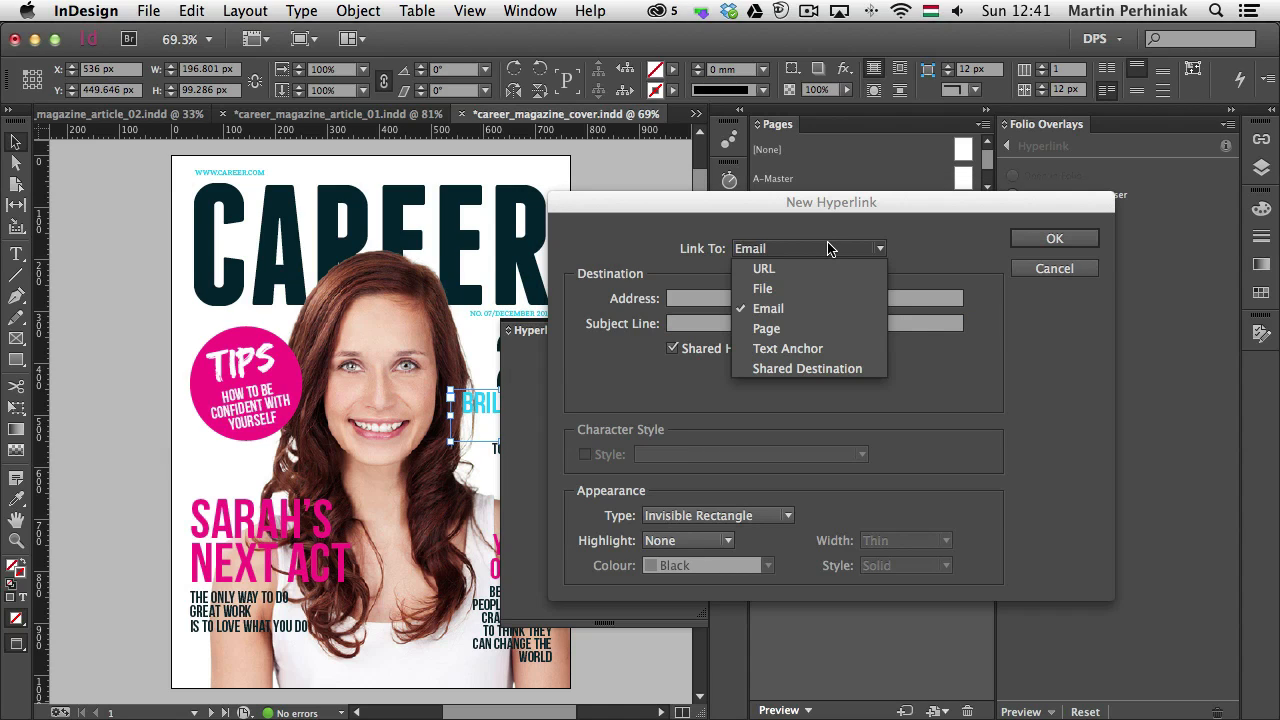
{"action": "left_click", "coordinate": [768, 328]}
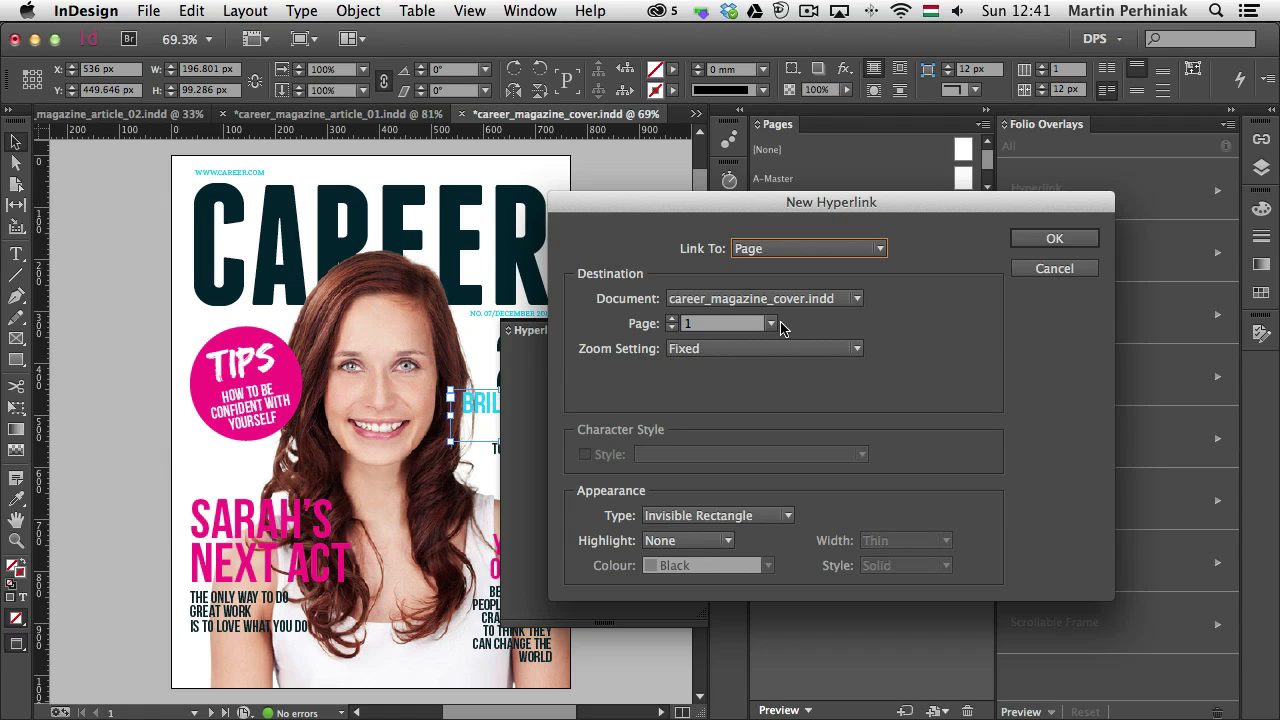
{"action": "key", "text": "Tab"}
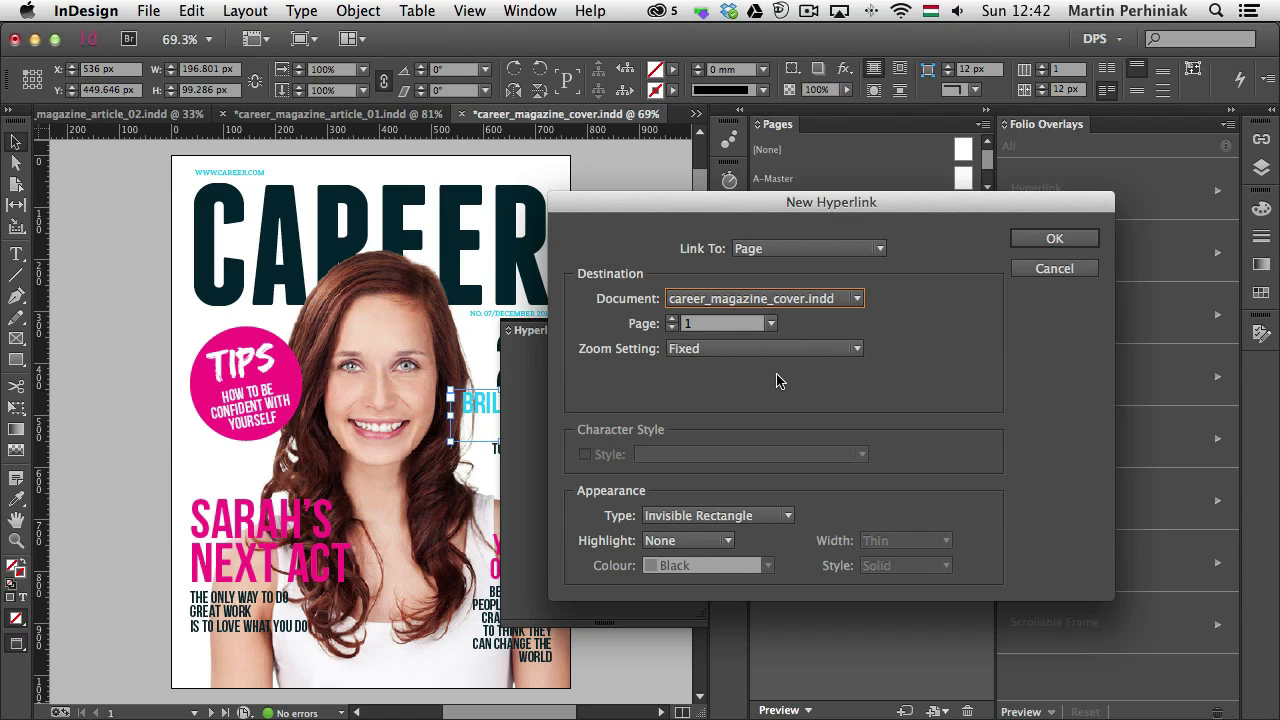
{"action": "left_click", "coordinate": [779, 249]}
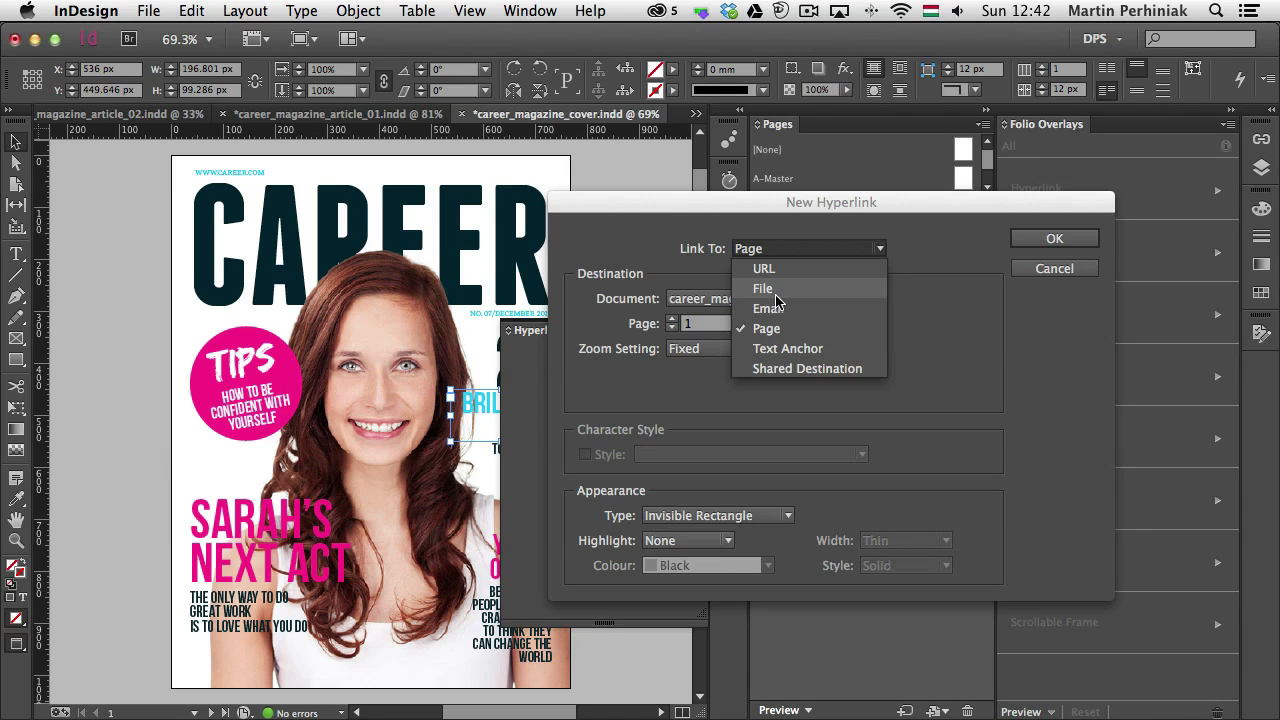
{"action": "left_click", "coordinate": [790, 273]}
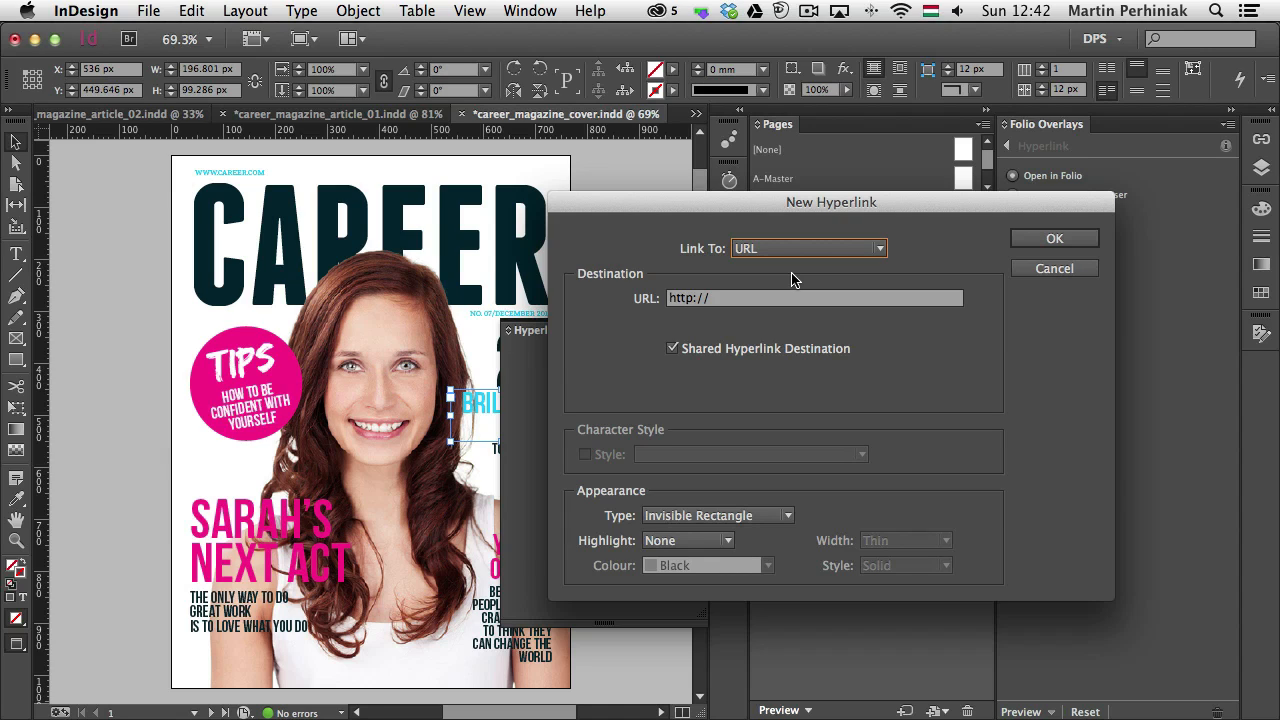
Turn off the shared hyperlink destination and try the itms prefix in place of http in the URL
{"action": "left_click", "coordinate": [671, 349]}
{"action": "left_click", "coordinate": [730, 299]}
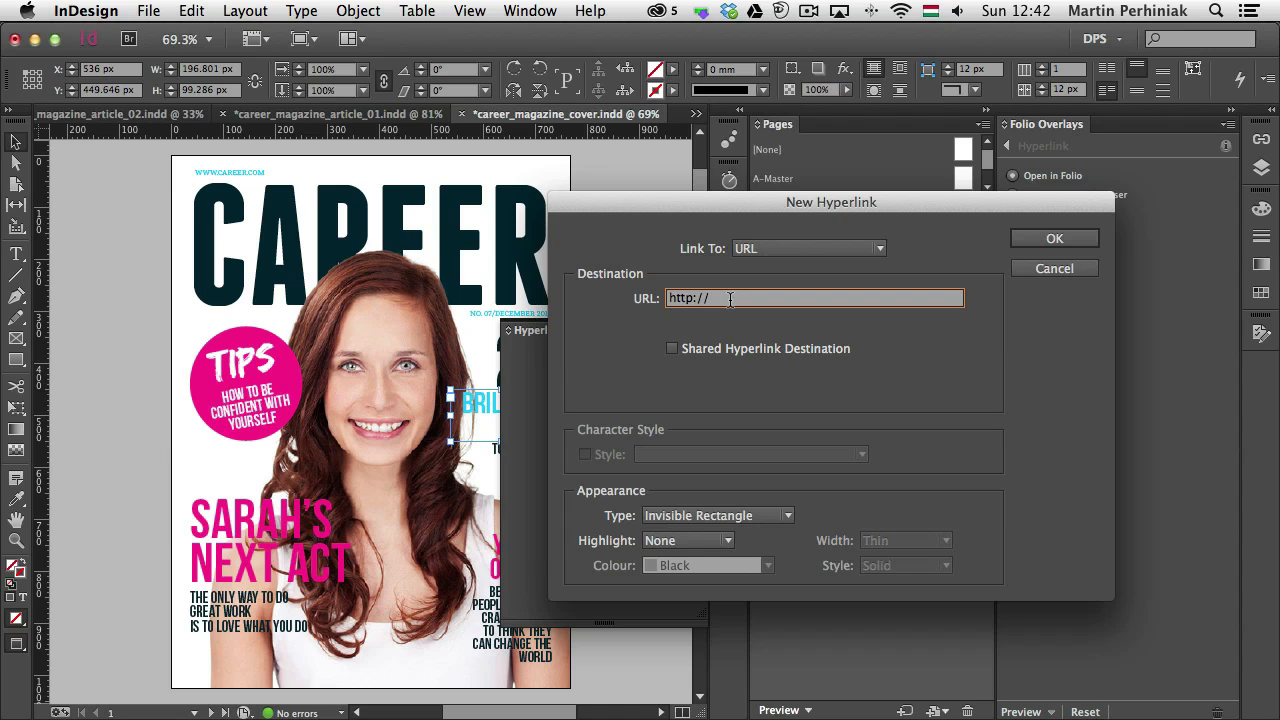
{"action": "key", "text": "super+a"}
{"action": "left_click", "coordinate": [697, 298]}
{"action": "key", "text": "BackSpace"}
{"action": "key", "text": "BackSpace"}
{"action": "key", "text": "BackSpace"}
{"action": "key", "text": "BackSpace"}
{"action": "type", "text": "itms"}
Try the amzn and navto prefixes in the hyperlink URL and cancel the new hyperlink
{"action": "key", "text": "BackSpace"}
{"action": "key", "text": "BackSpace"}
{"action": "key", "text": "BackSpace"}
{"action": "key", "text": "BackSpace"}
{"action": "type", "text": "amzn"}
{"action": "key", "text": "BackSpace"}
{"action": "key", "text": "BackSpace"}
{"action": "key", "text": "BackSpace"}
{"action": "key", "text": "BackSpace"}
{"action": "type", "text": "navto"}
{"action": "left_click_drag", "start_coordinate": [764, 198], "coordinate": [361, 168]}
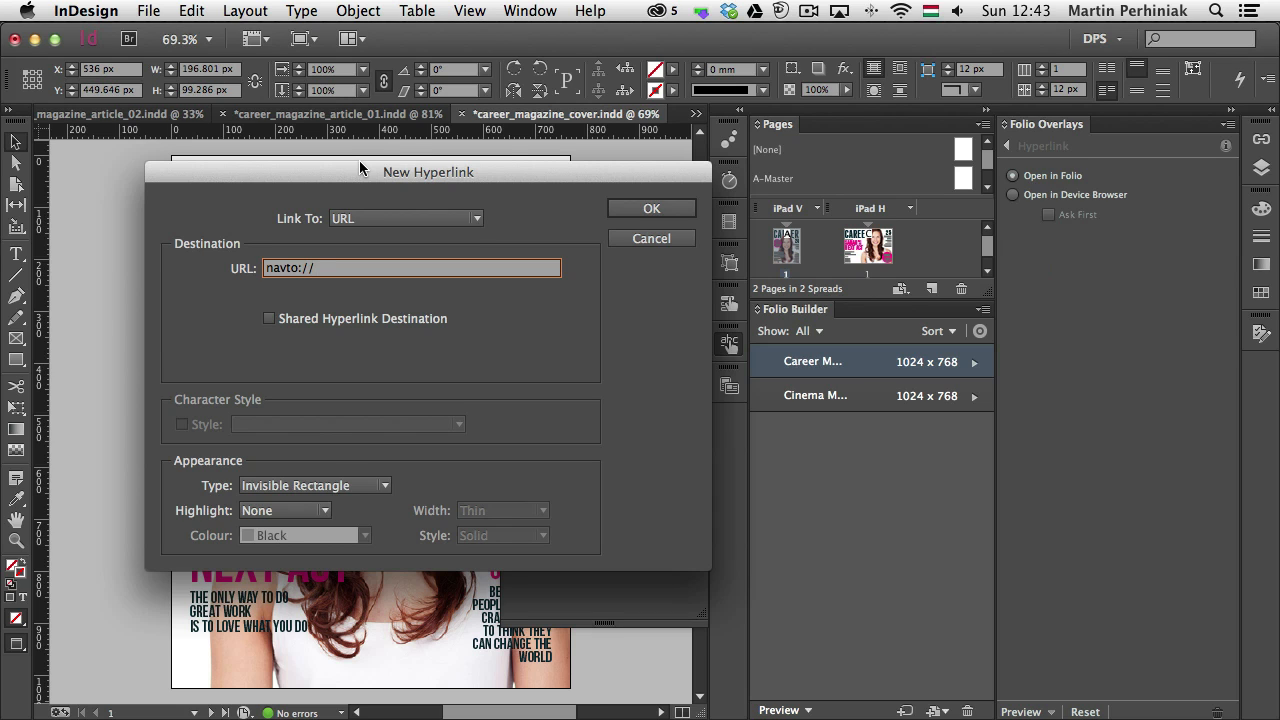
{"action": "double_click", "coordinate": [827, 363]}
{"action": "left_click", "coordinate": [675, 241]}
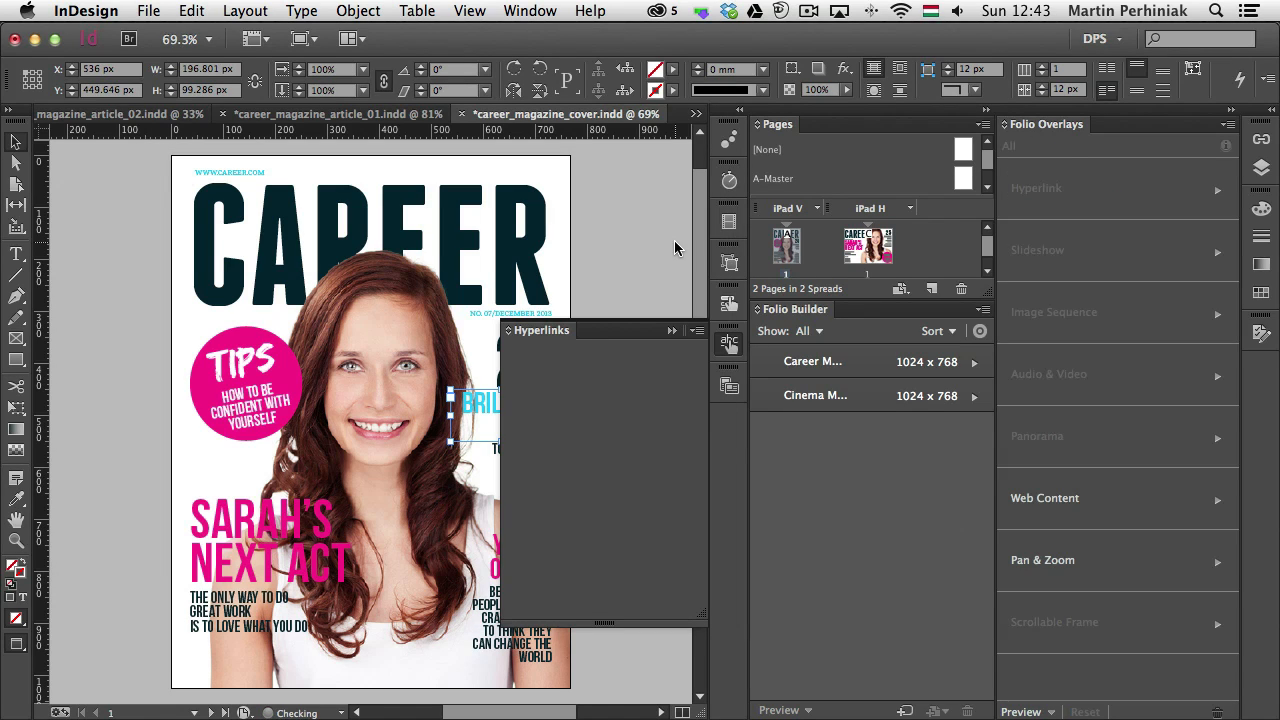
Open the Career Magazine folio and look over the names of its articles
{"action": "left_click", "coordinate": [975, 365]}
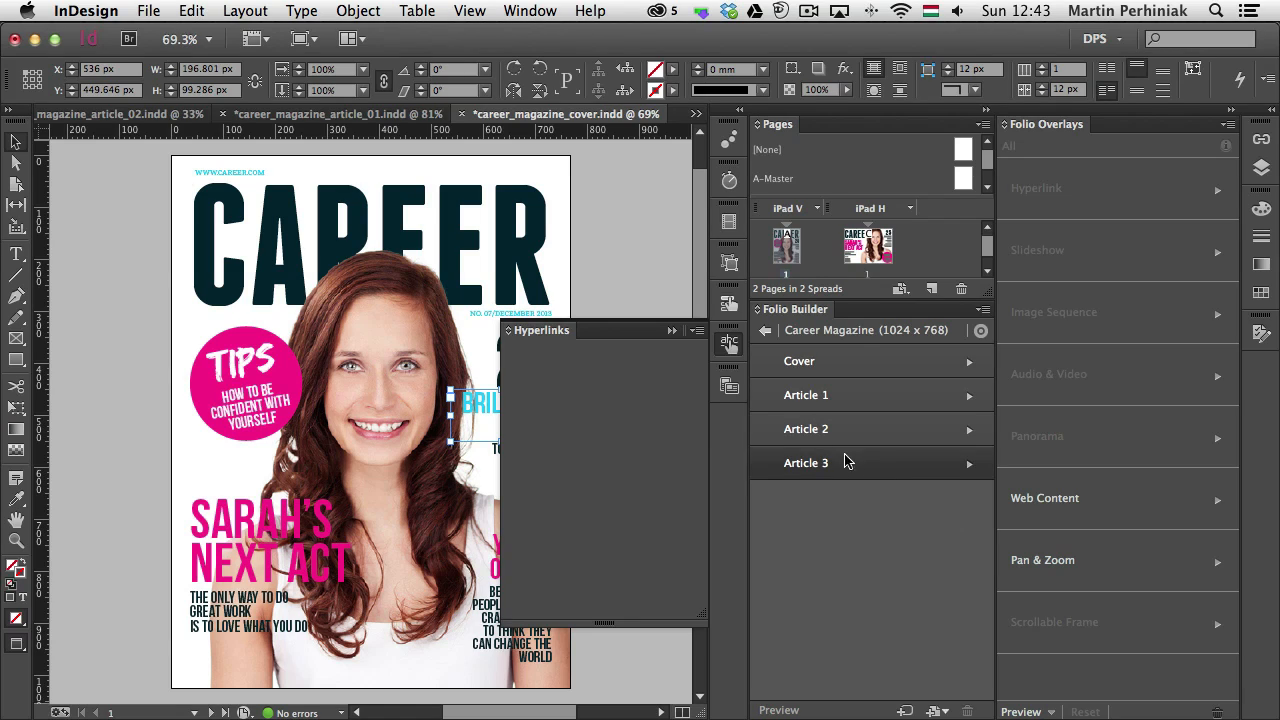
{"action": "mouse_move", "coordinate": [857, 467]}
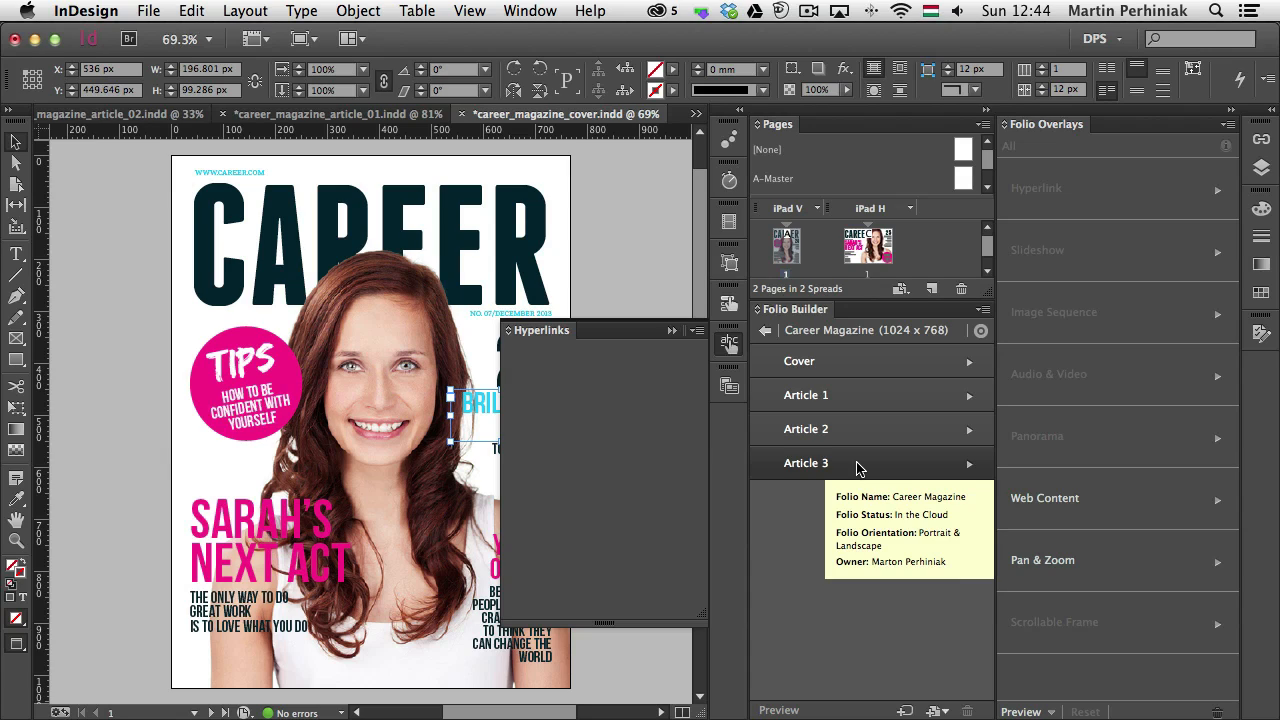
{"action": "mouse_move", "coordinate": [837, 429]}
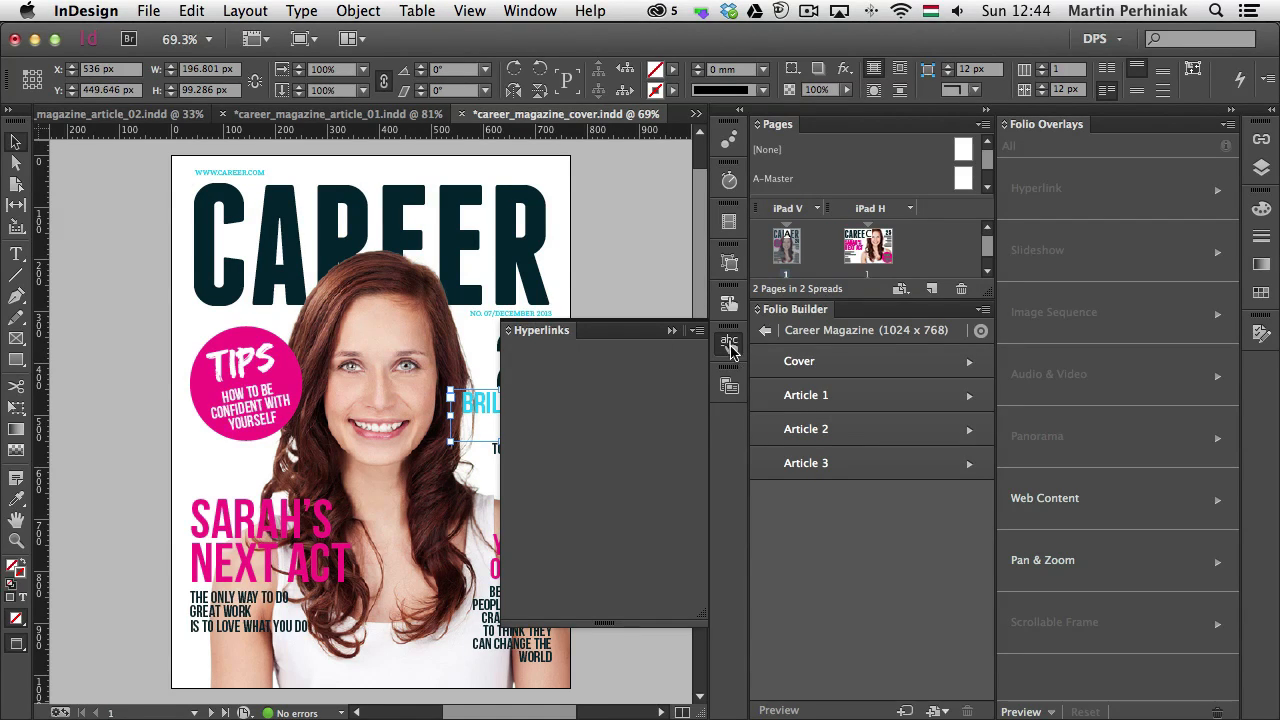
Start a new URL hyperlink for the "Brilliant Ideas" frame with the navto:// prefix and no shared destination
{"action": "left_click", "coordinate": [697, 333]}
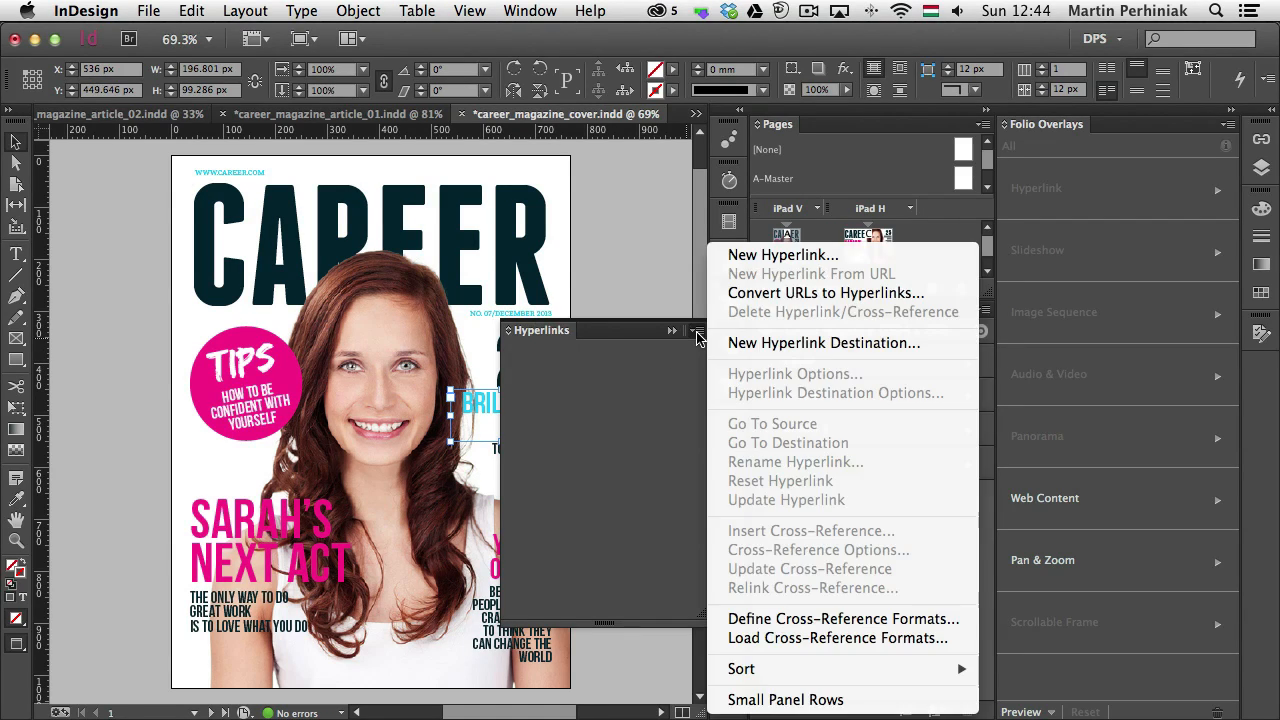
{"action": "left_click", "coordinate": [776, 257]}
{"action": "left_click_drag", "start_coordinate": [389, 178], "coordinate": [352, 181]}
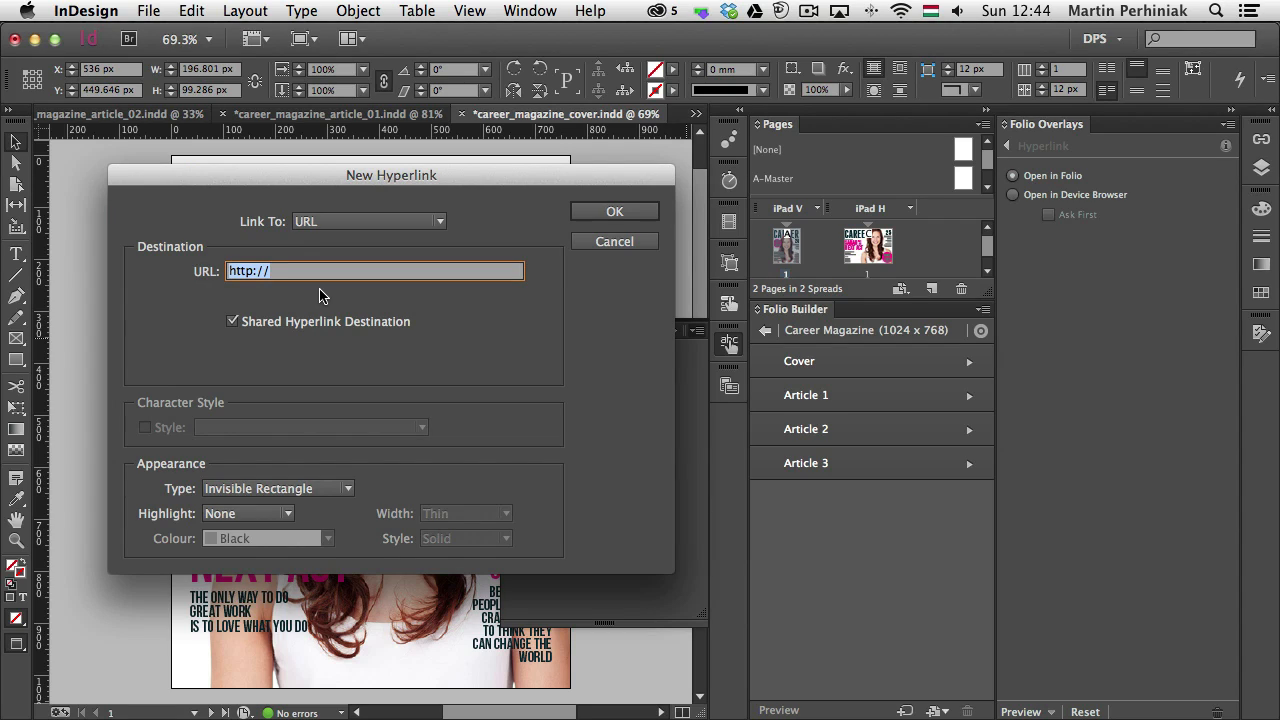
{"action": "key", "text": "Left"}
{"action": "key", "text": "BackSpace"}
{"action": "key", "text": "BackSpace"}
{"action": "key", "text": "BackSpace"}
{"action": "key", "text": "BackSpace"}
{"action": "type", "text": "navto"}
{"action": "left_click", "coordinate": [308, 322]}
{"action": "left_click", "coordinate": [325, 272]}
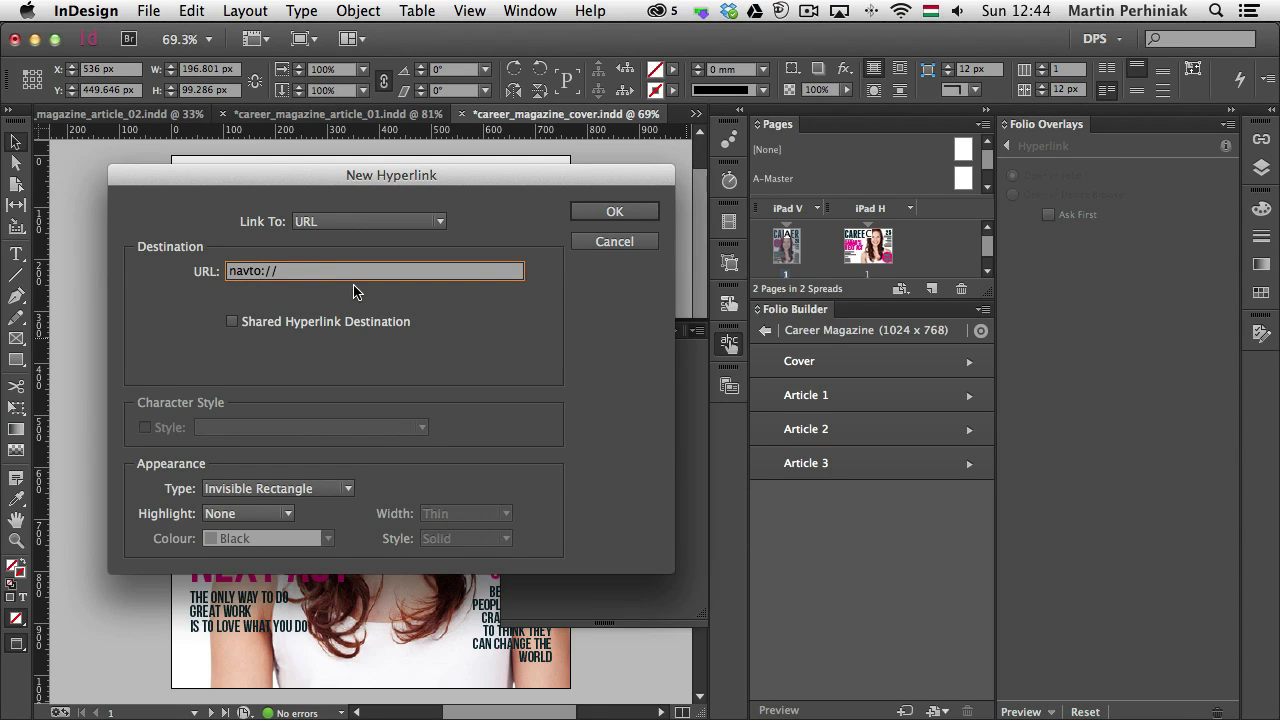
Complete the hyperlink URL as navto://Article 1#2 and create the hyperlink
{"action": "type", "text": "Article1"}
{"action": "key", "text": "BackSpace"}
{"action": "type", "text": "1"}
{"action": "type", "text": "#"}
{"action": "type", "text": "2"}
{"action": "left_click_drag", "start_coordinate": [327, 271], "coordinate": [275, 271]}
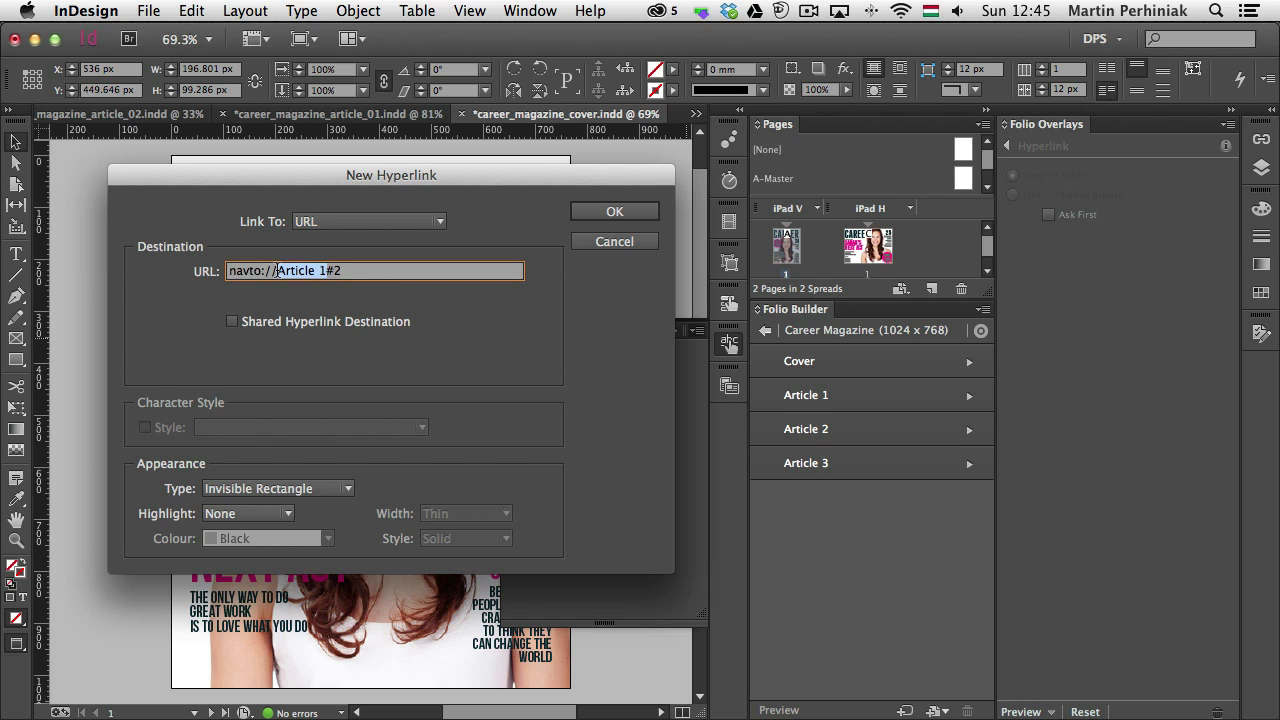
{"action": "left_click_drag", "start_coordinate": [342, 271], "coordinate": [320, 271]}
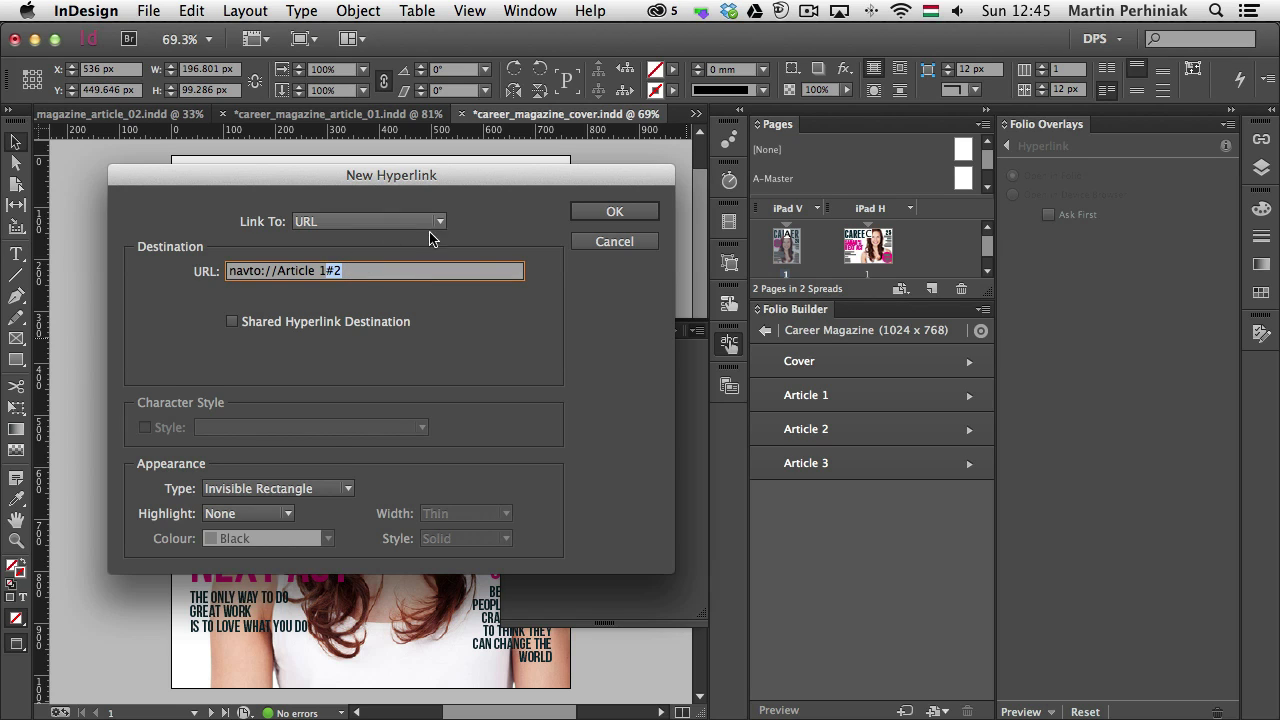
{"action": "left_click", "coordinate": [614, 212]}
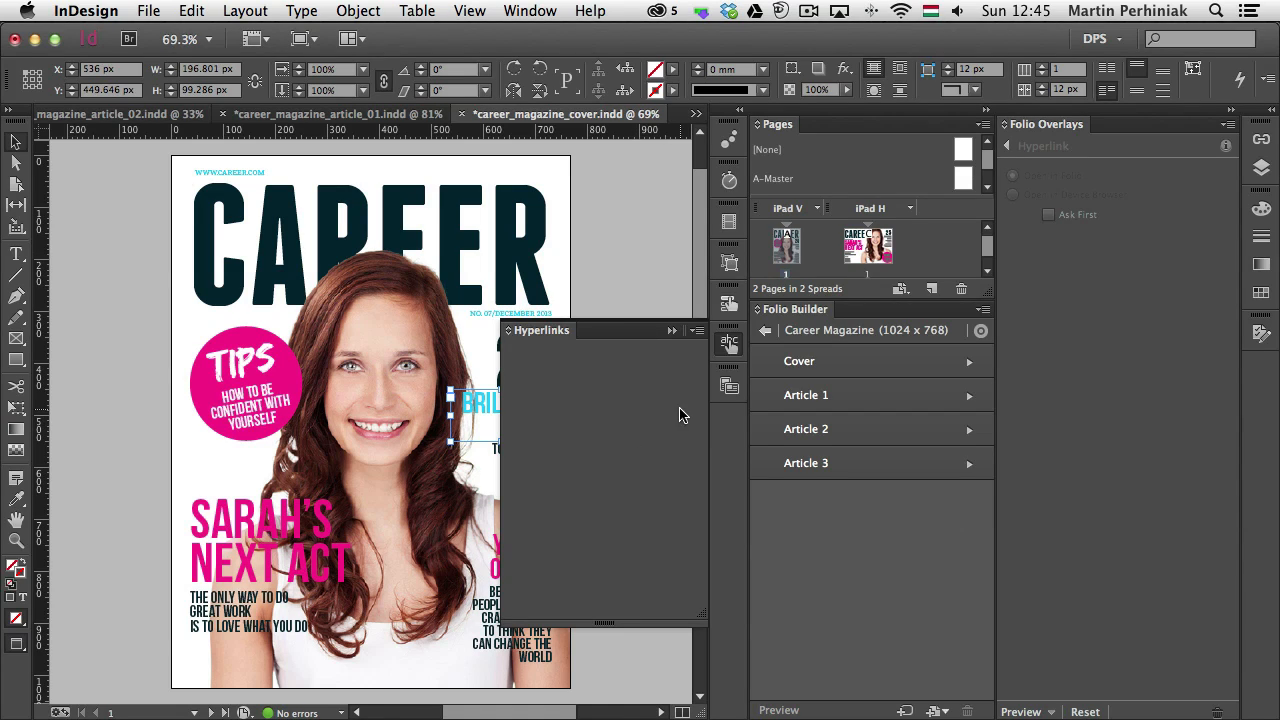
Collapse the Hyperlinks panel and save the magazine cover document
{"action": "left_click", "coordinate": [729, 343]}
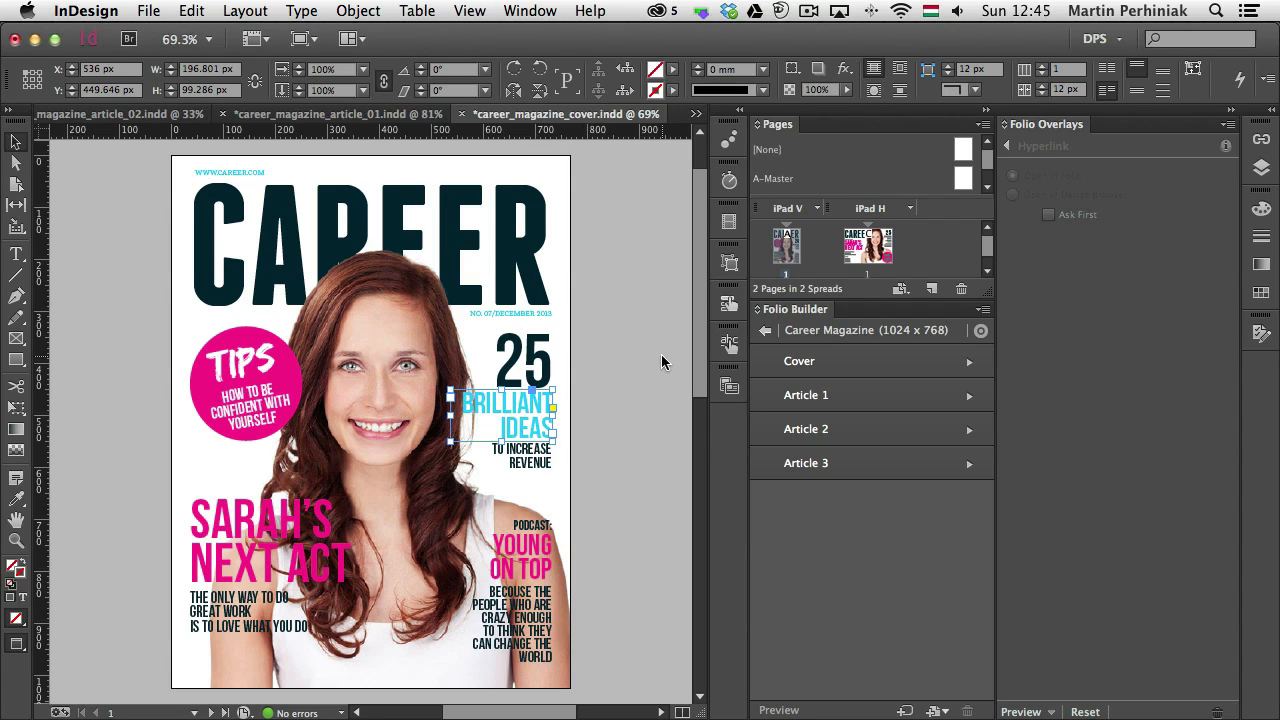
{"action": "left_click", "coordinate": [150, 10]}
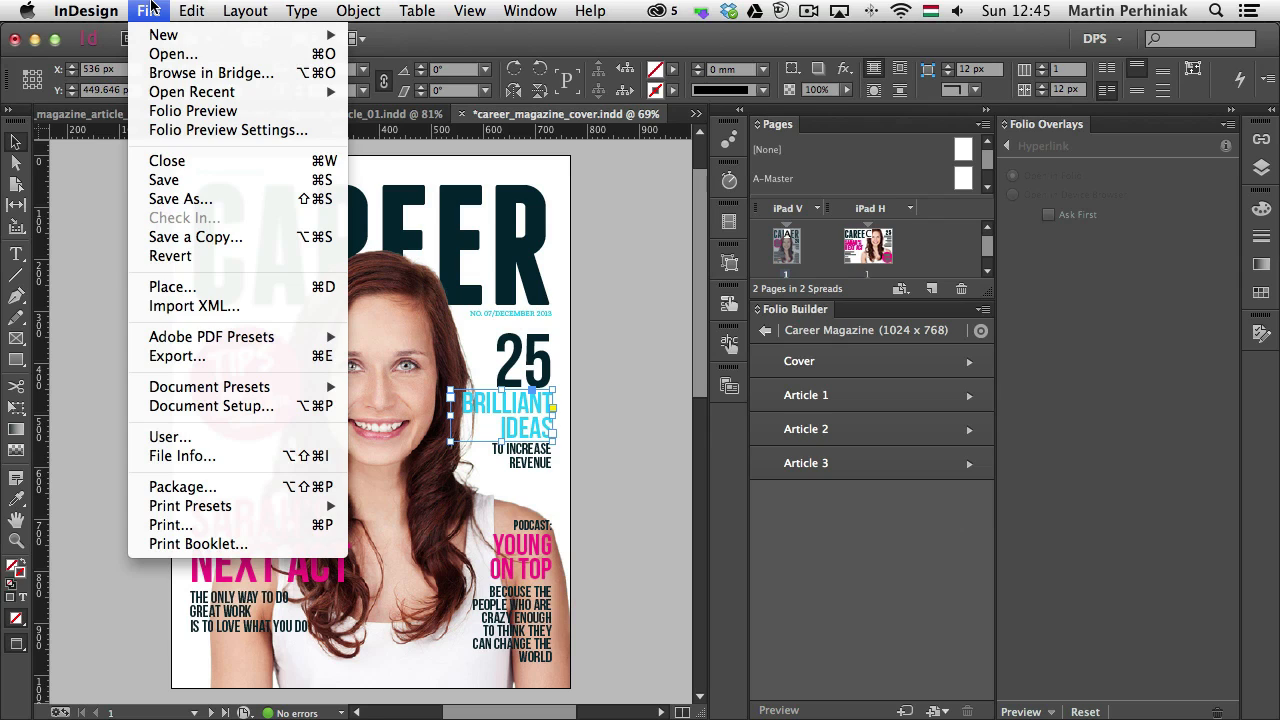
{"action": "left_click", "coordinate": [205, 181]}
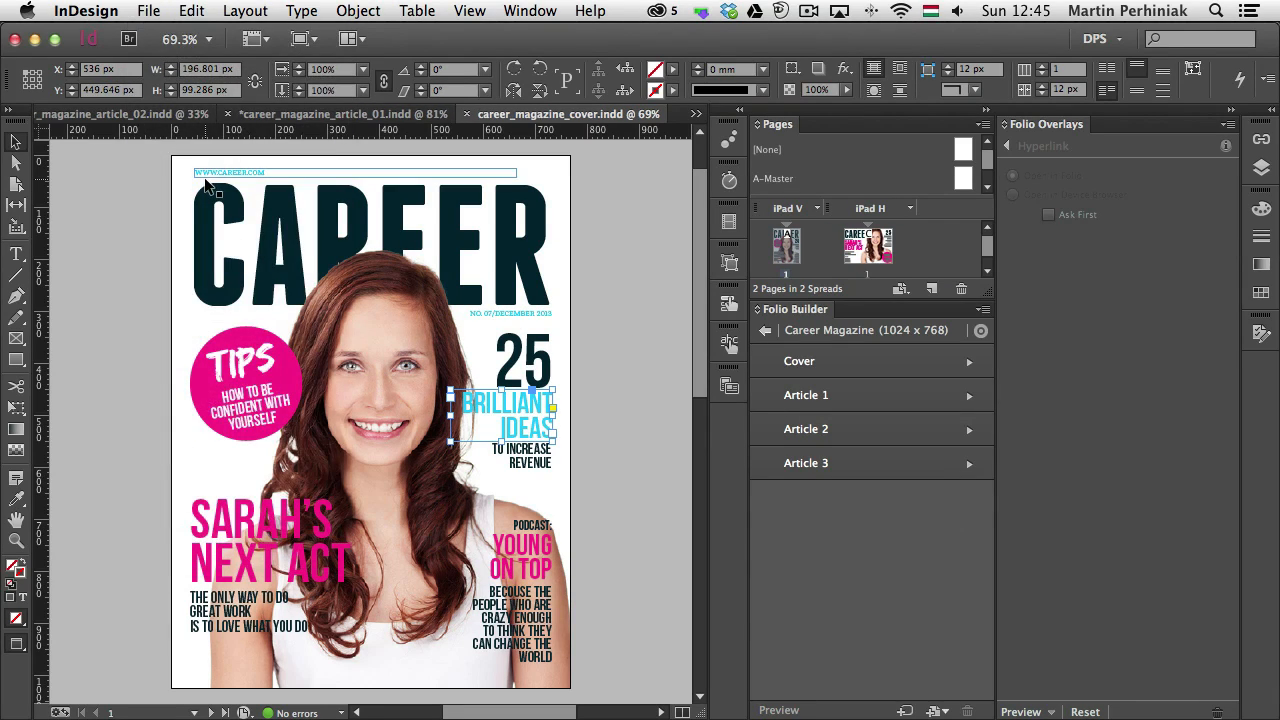
Update the Cover article in the Career Magazine folio
{"action": "mouse_move", "coordinate": [871, 371]}
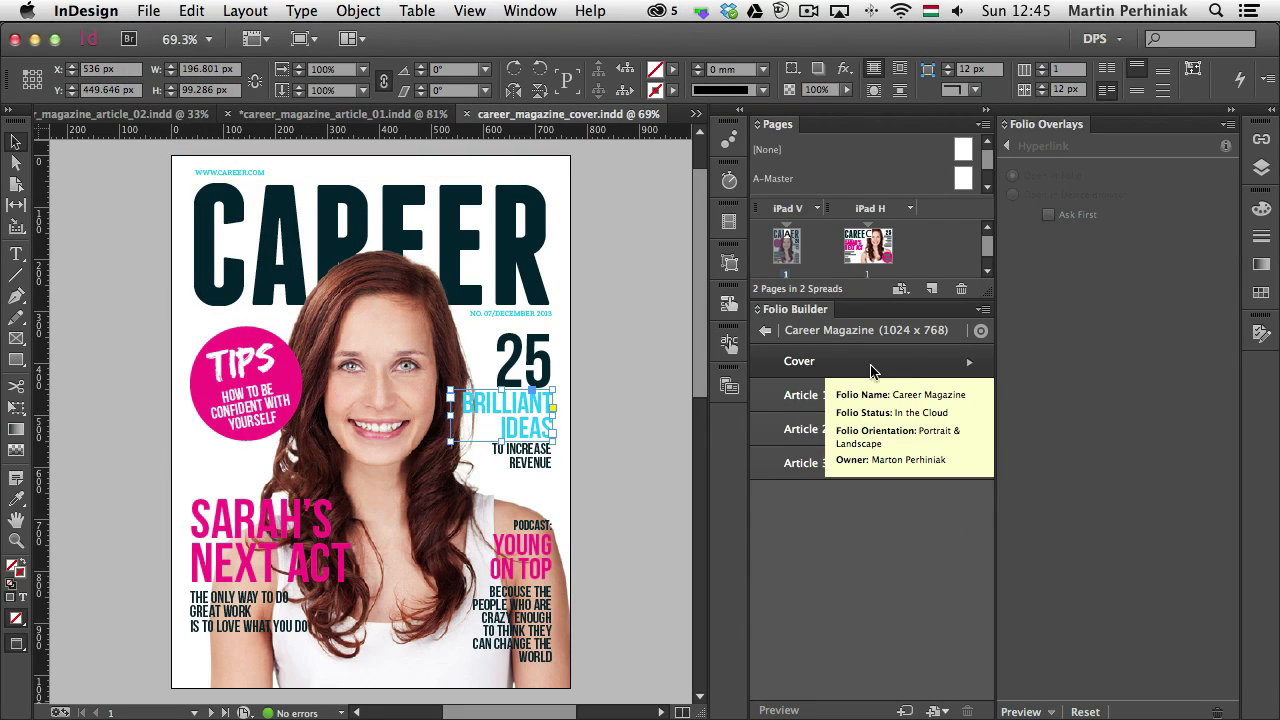
{"action": "left_click", "coordinate": [912, 366]}
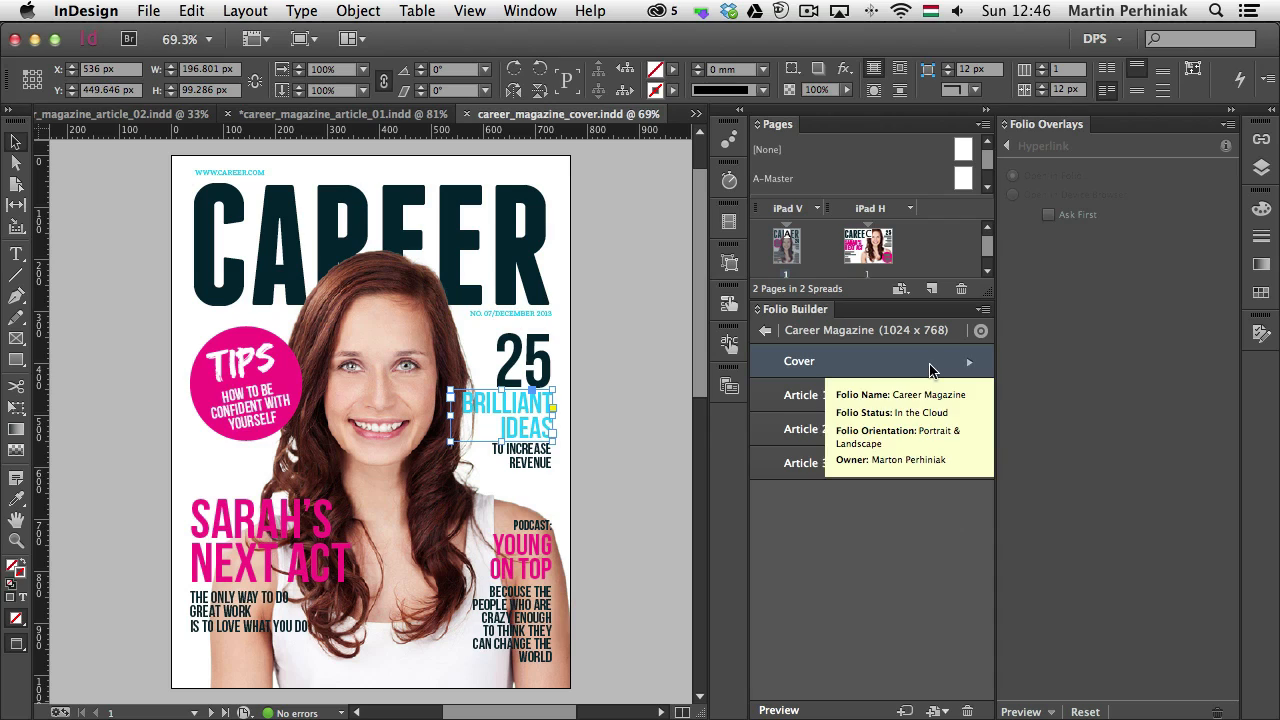
{"action": "left_click", "coordinate": [985, 311]}
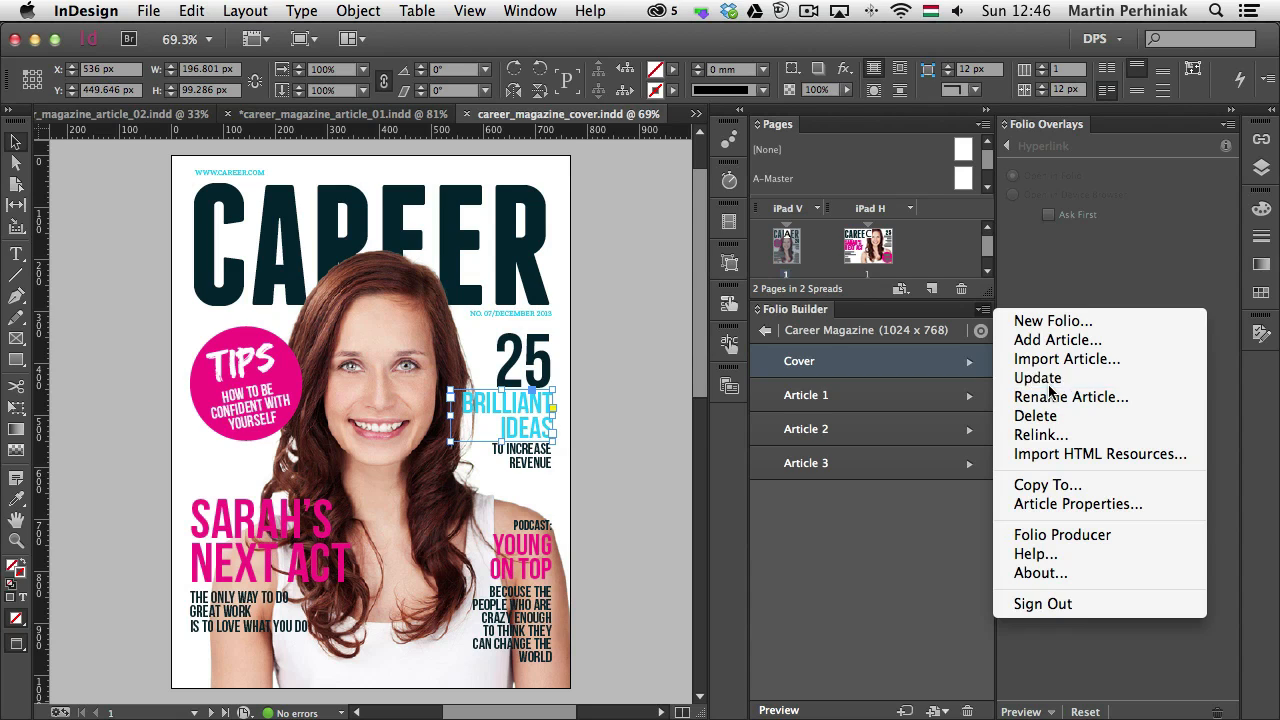
{"action": "left_click", "coordinate": [1048, 384]}
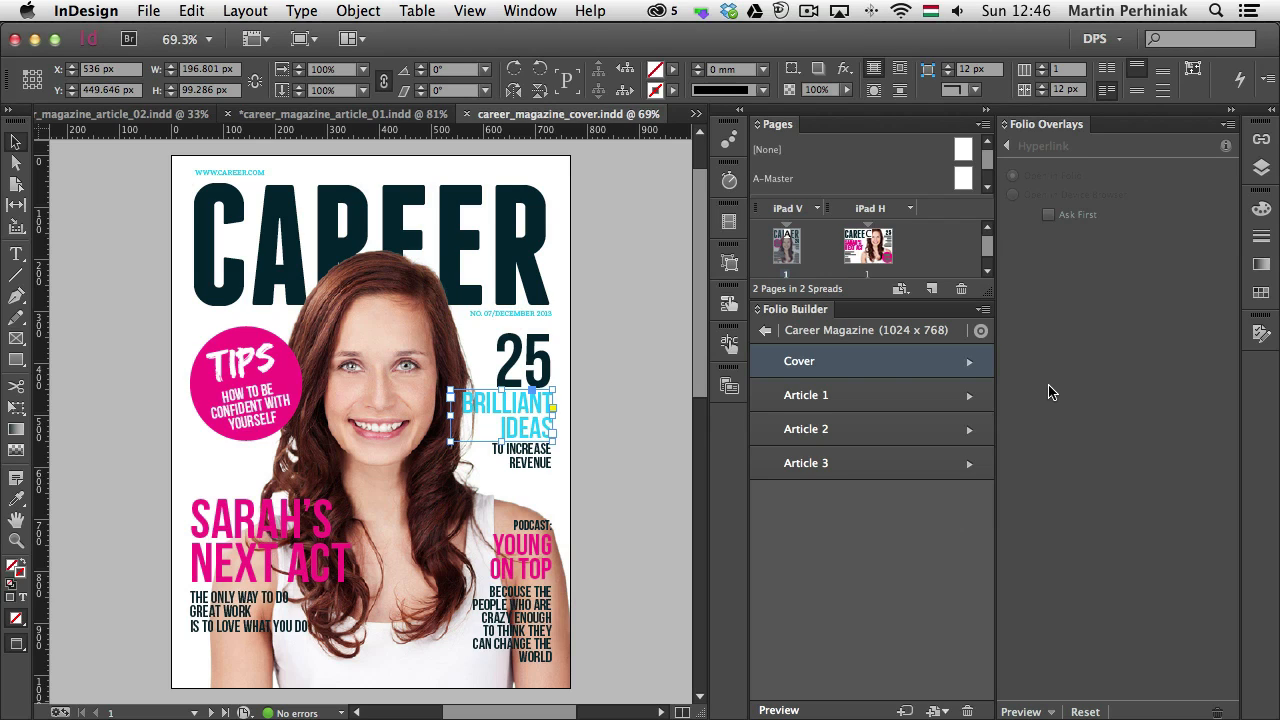
Return to the folio list, preview the whole Career Magazine folio in Adobe Content Viewer, and switch the preview to portrait orientation
{"action": "left_click", "coordinate": [765, 331]}
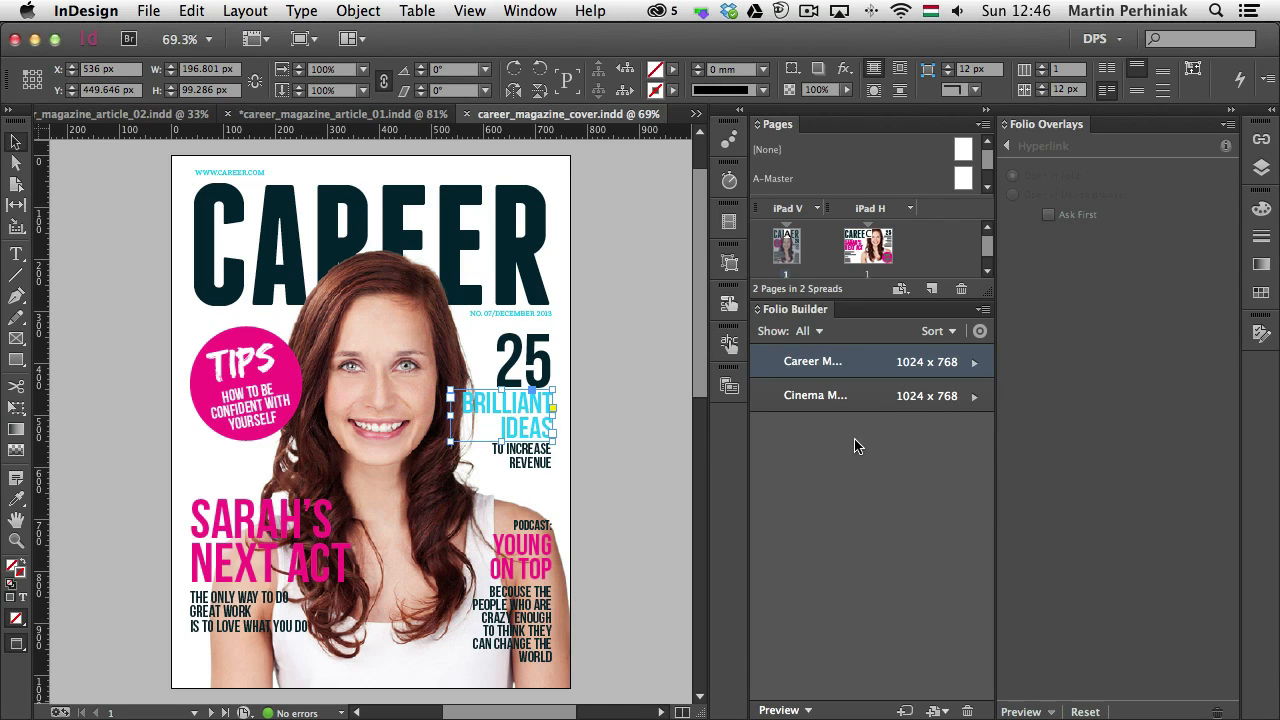
{"action": "mouse_move", "coordinate": [816, 366]}
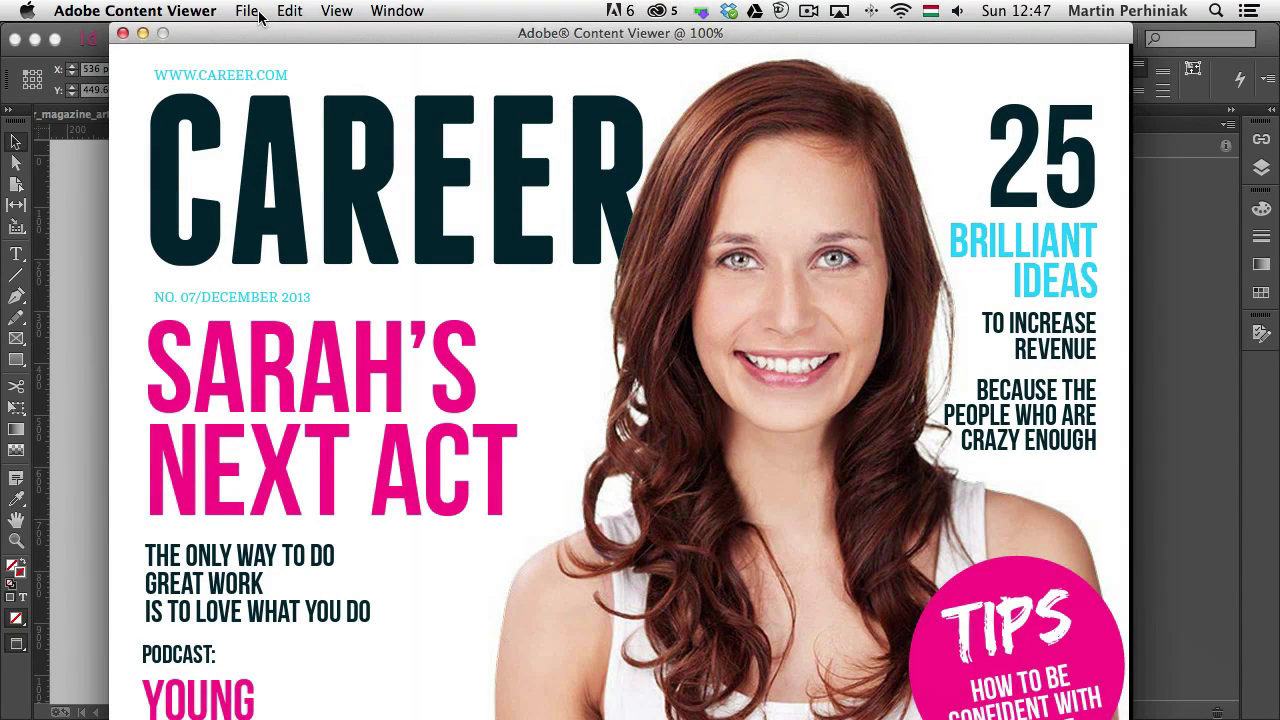
{"action": "left_click", "coordinate": [339, 10]}
{"action": "left_click", "coordinate": [341, 10]}
{"action": "left_click", "coordinate": [341, 10]}
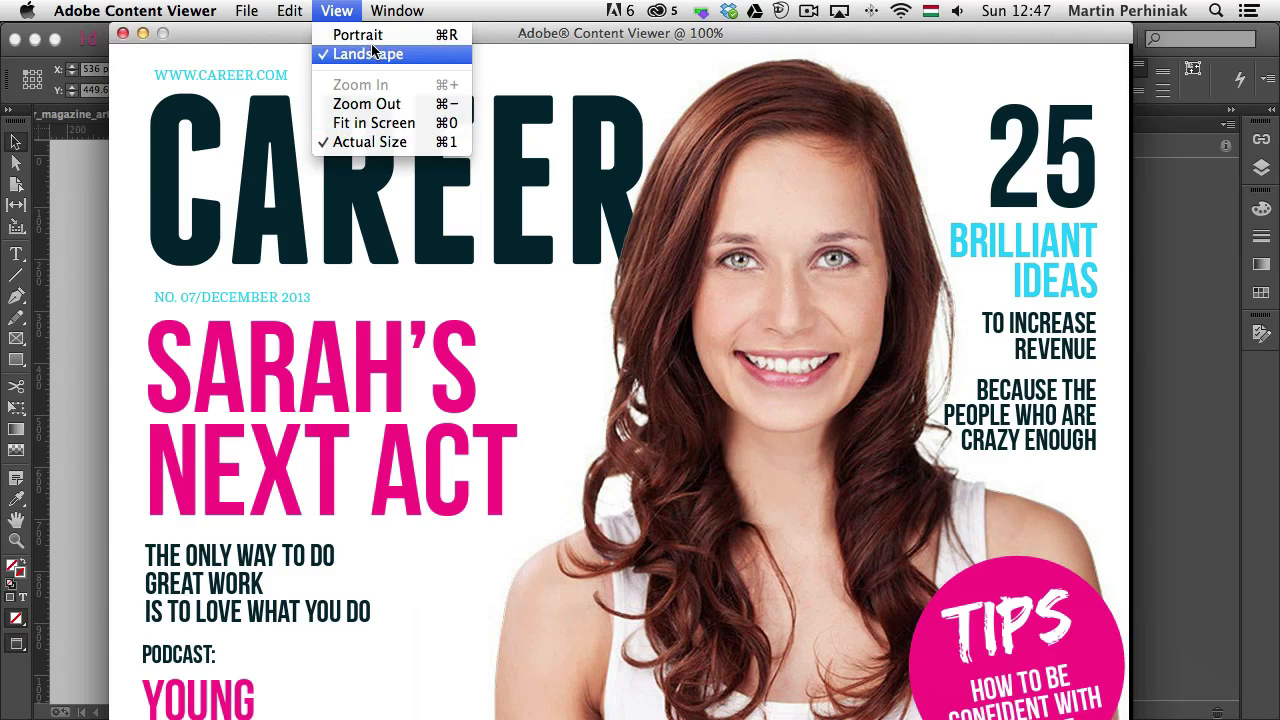
{"action": "left_click", "coordinate": [365, 35]}
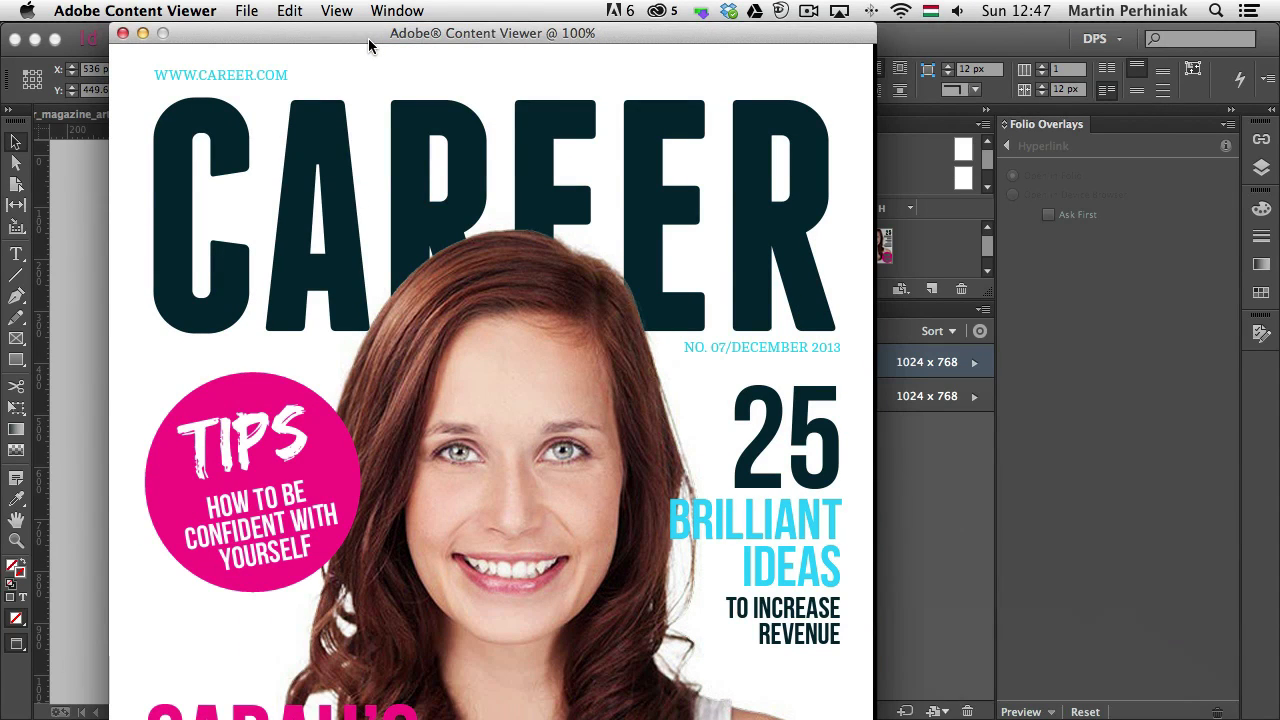
Reduce the portrait cover preview to 50% and reposition its window
{"action": "left_click", "coordinate": [341, 10]}
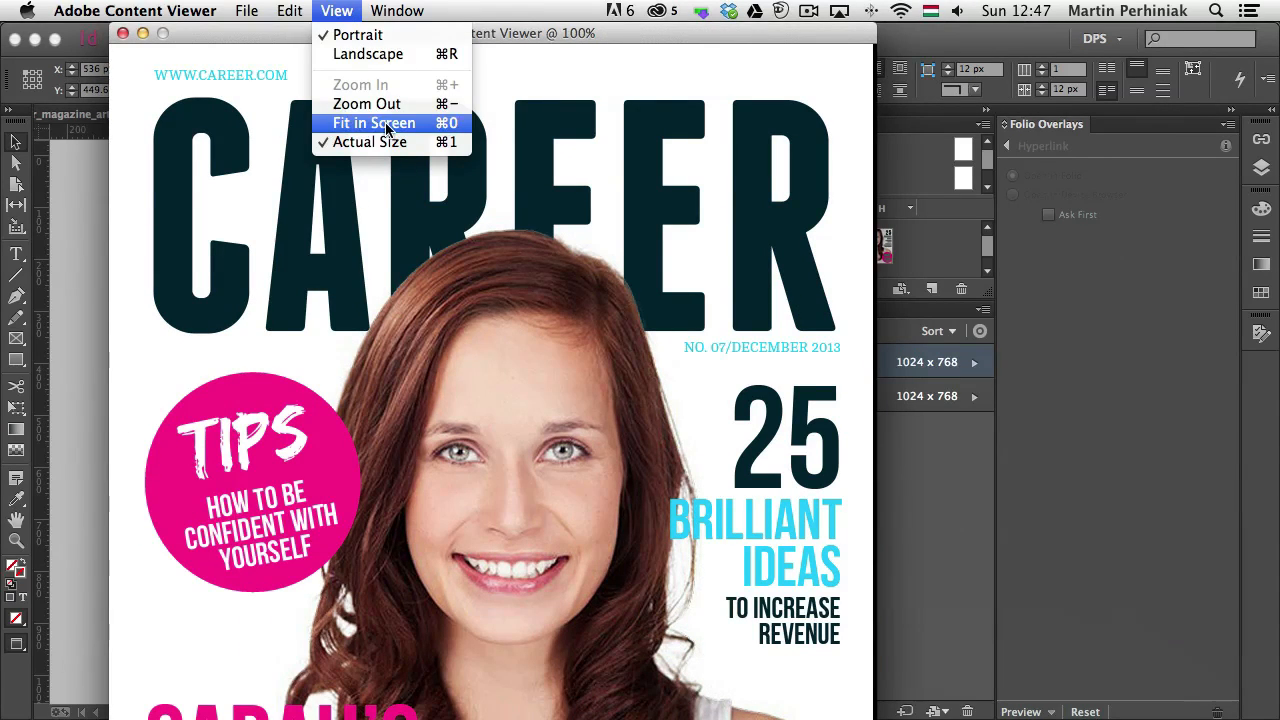
{"action": "left_click", "coordinate": [396, 106]}
{"action": "left_click", "coordinate": [337, 10]}
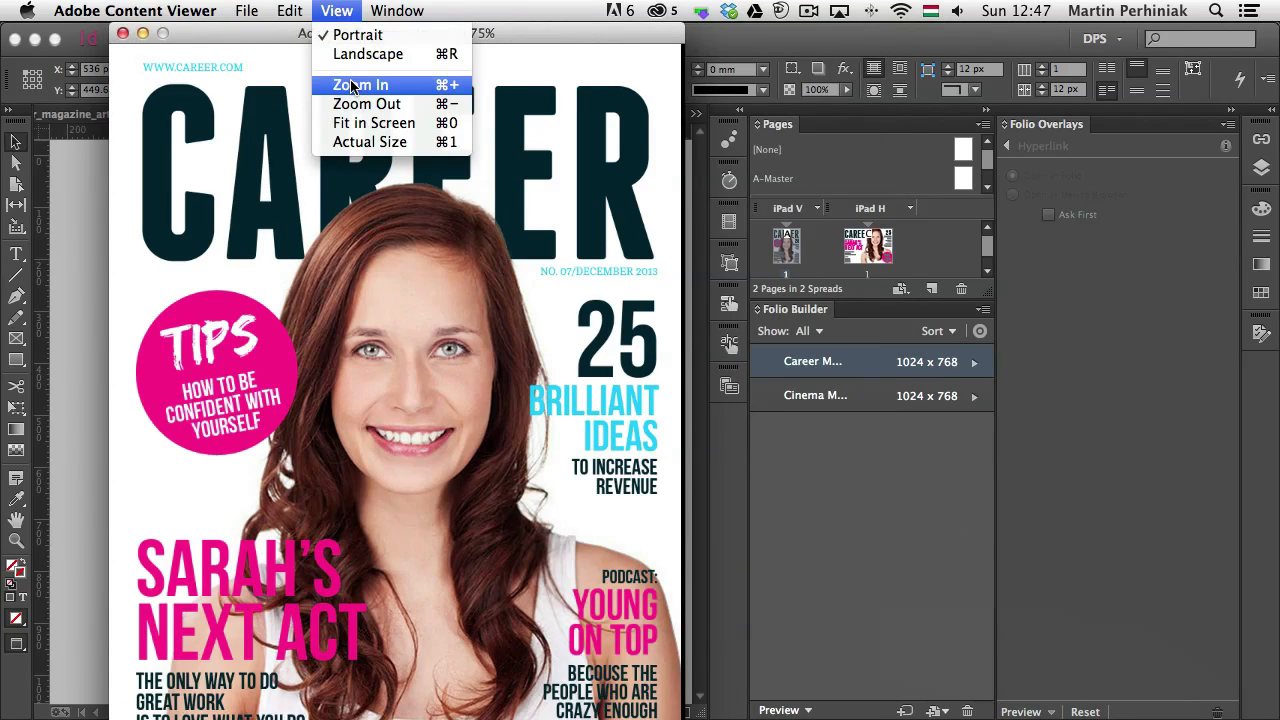
{"action": "left_click", "coordinate": [352, 84]}
{"action": "left_click", "coordinate": [350, 10]}
{"action": "left_click", "coordinate": [383, 104]}
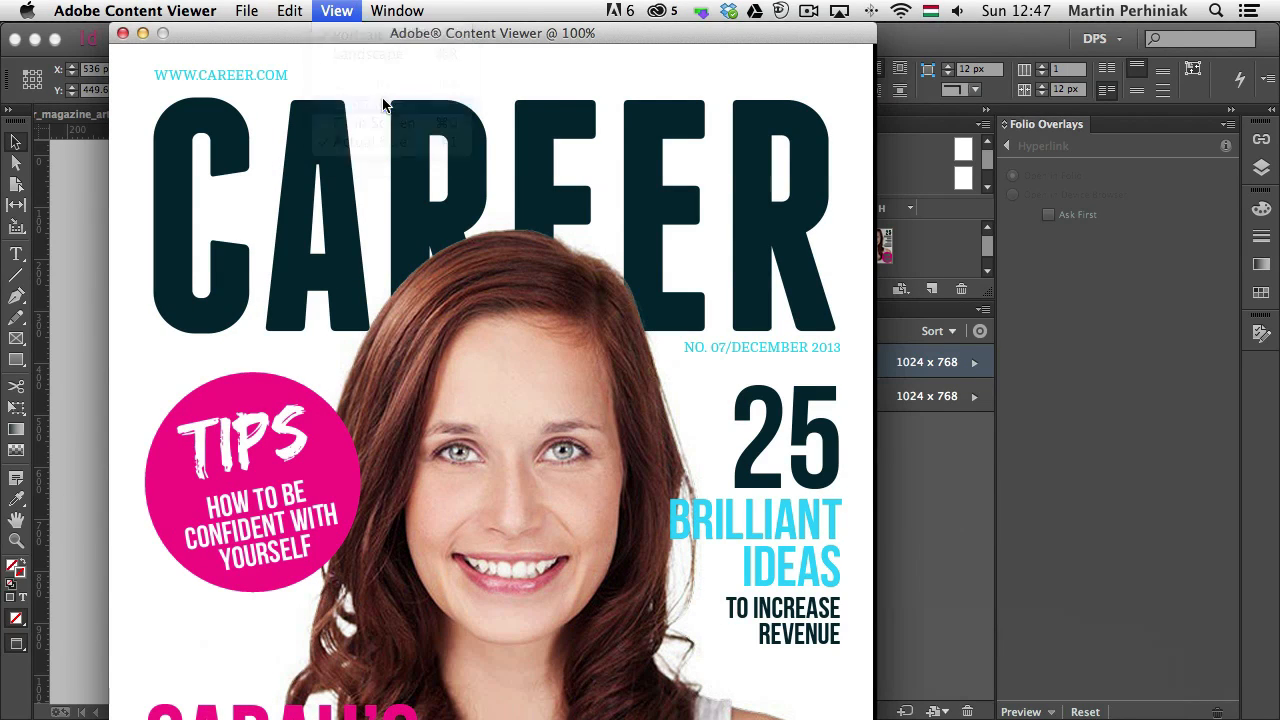
{"action": "left_click", "coordinate": [336, 10]}
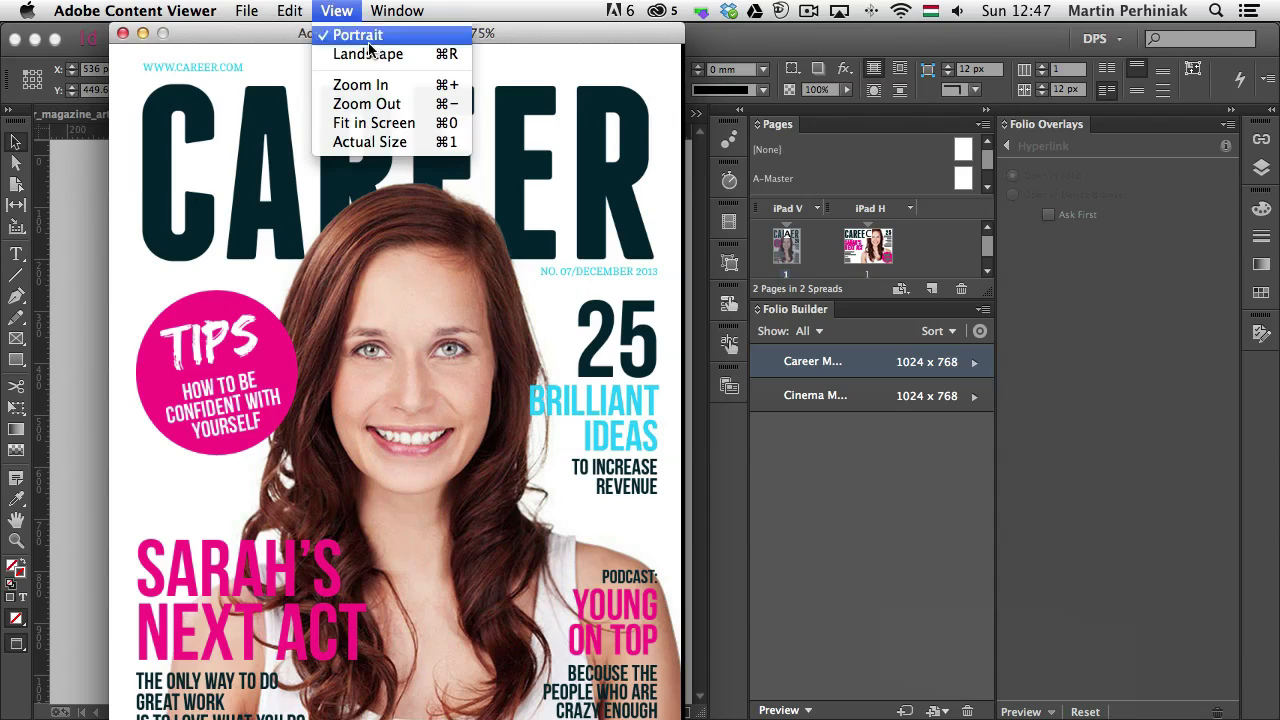
{"action": "left_click", "coordinate": [379, 108]}
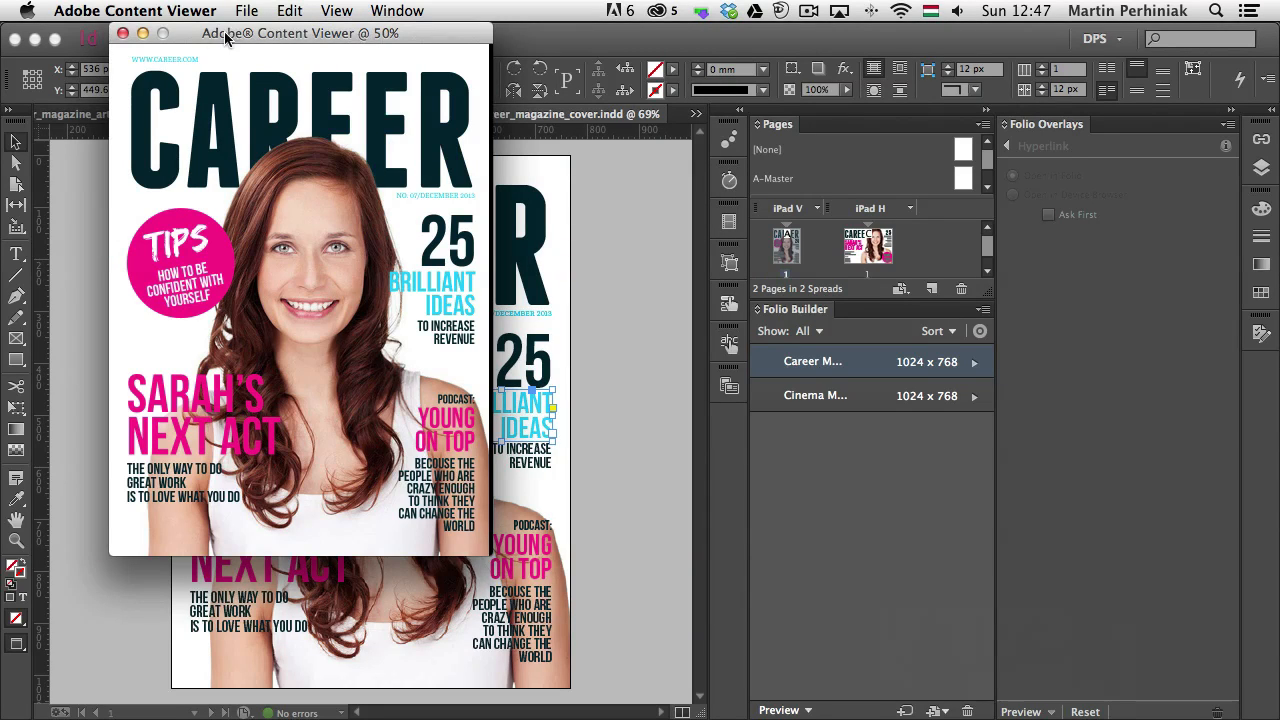
{"action": "left_click_drag", "start_coordinate": [242, 38], "coordinate": [298, 67]}
{"action": "left_click", "coordinate": [345, 8]}
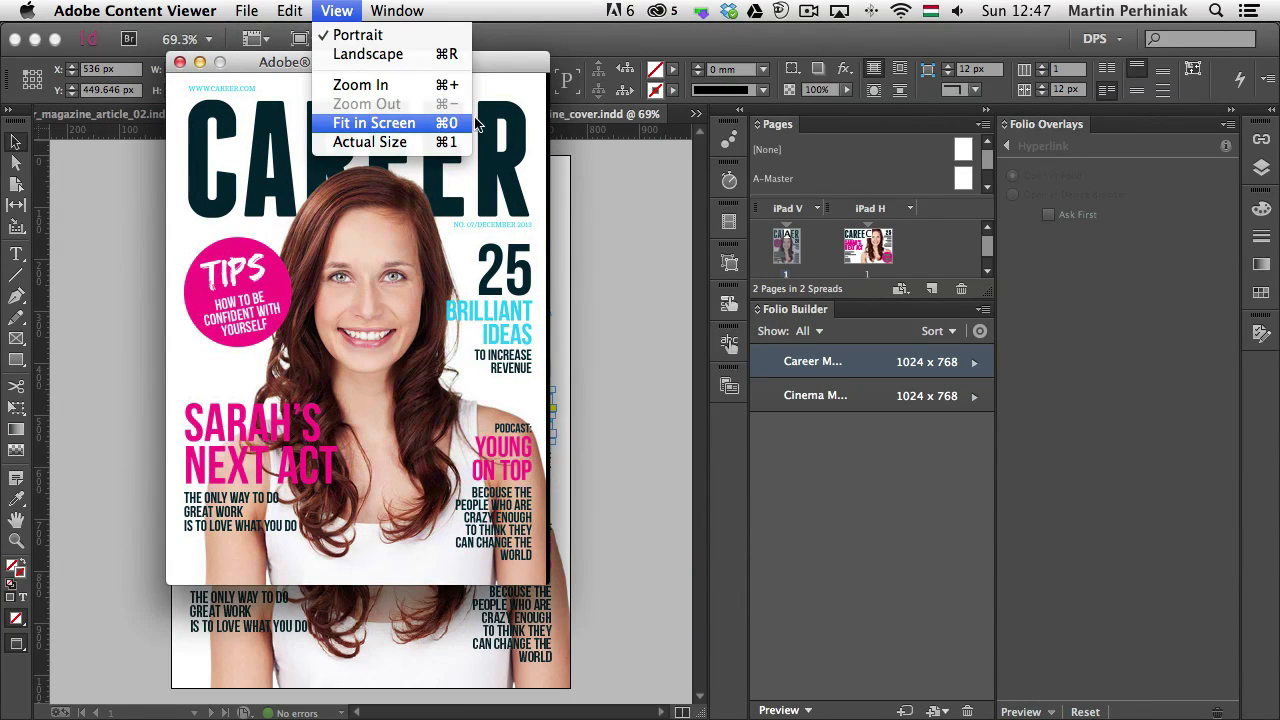
{"action": "left_click", "coordinate": [487, 41]}
{"action": "left_click_drag", "start_coordinate": [445, 64], "coordinate": [553, 110]}
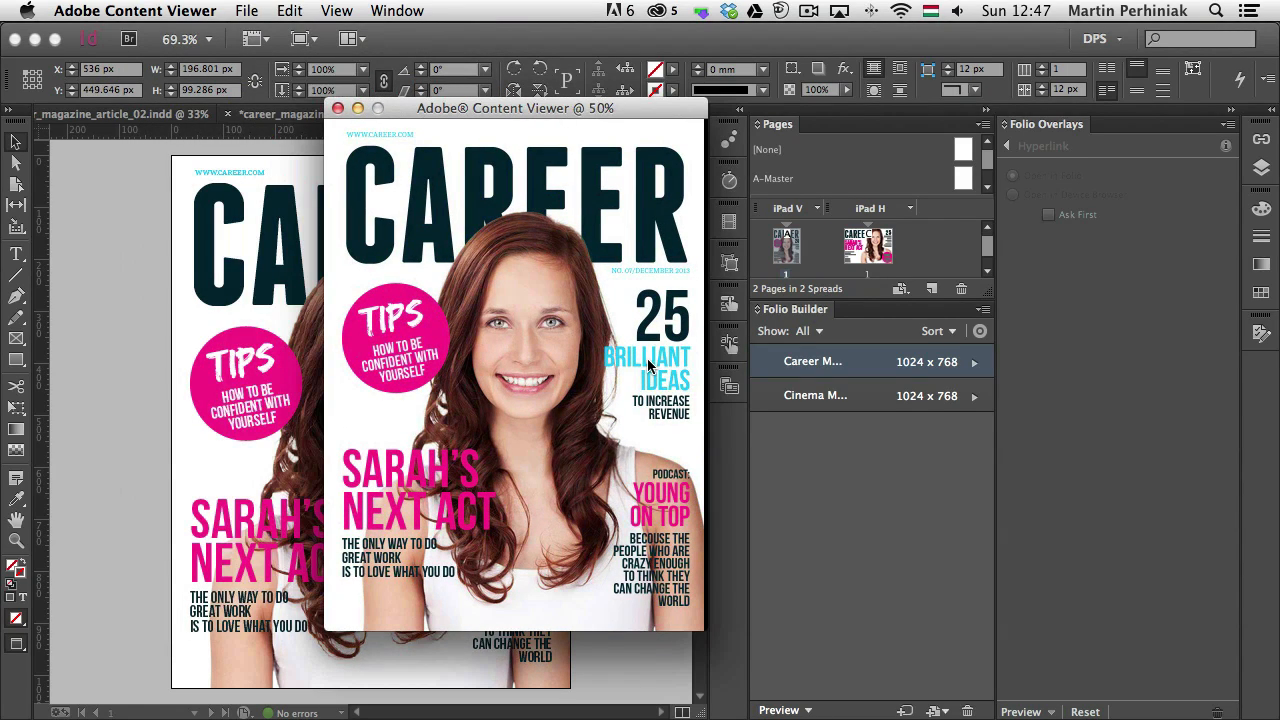
Test the "Brilliant Ideas" link in the preview, look through the linked article up to its first page, and return to the cover
{"action": "key", "text": "Right"}
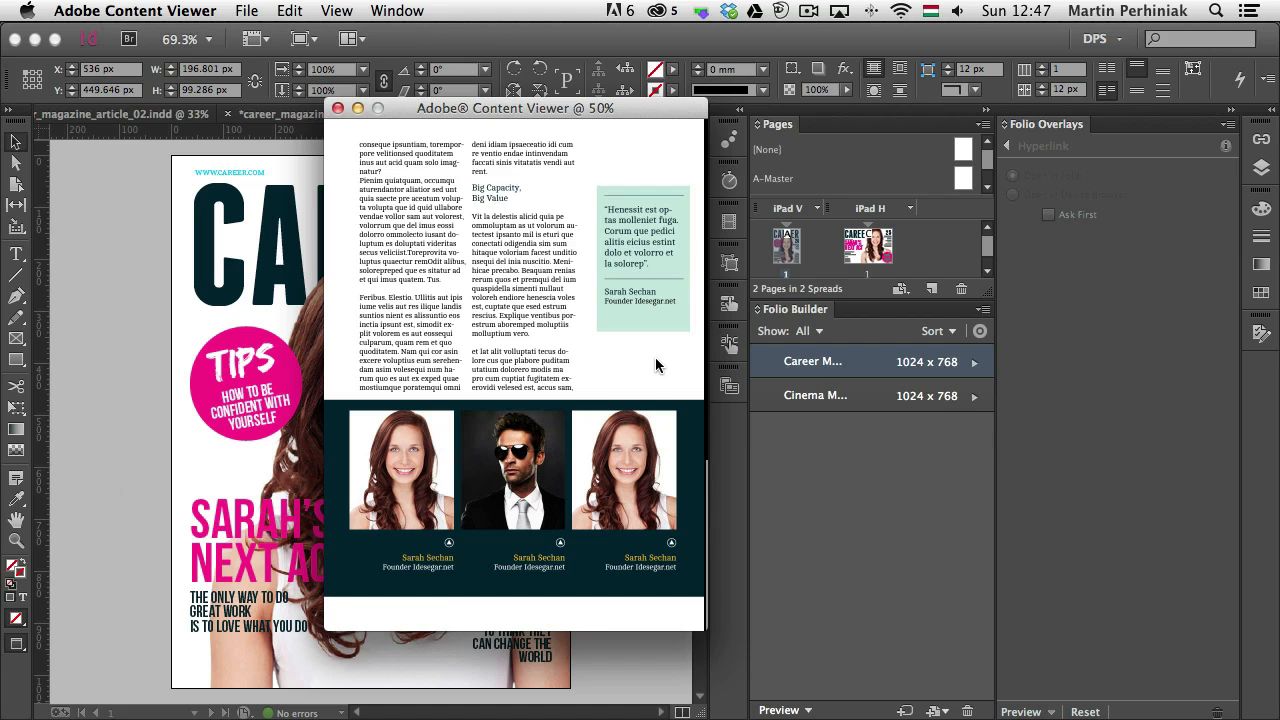
{"action": "left_click_drag", "start_coordinate": [484, 228], "coordinate": [498, 525]}
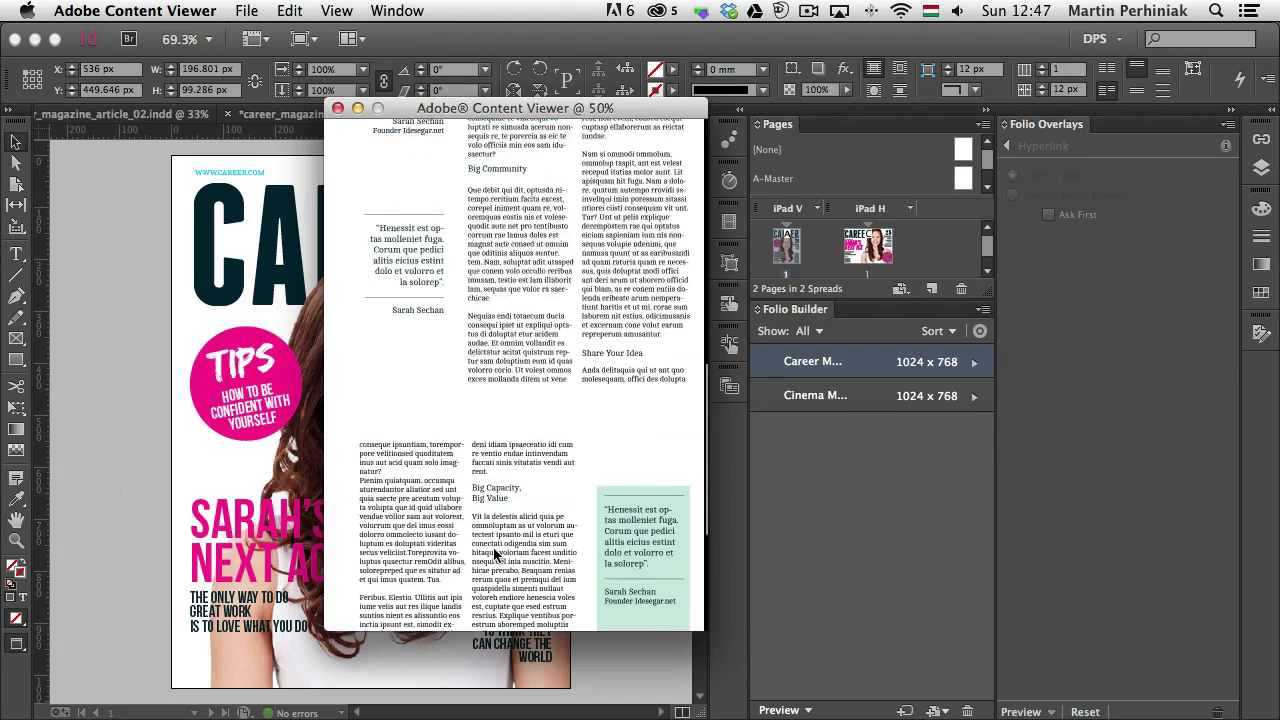
{"action": "left_click_drag", "start_coordinate": [530, 317], "coordinate": [612, 580]}
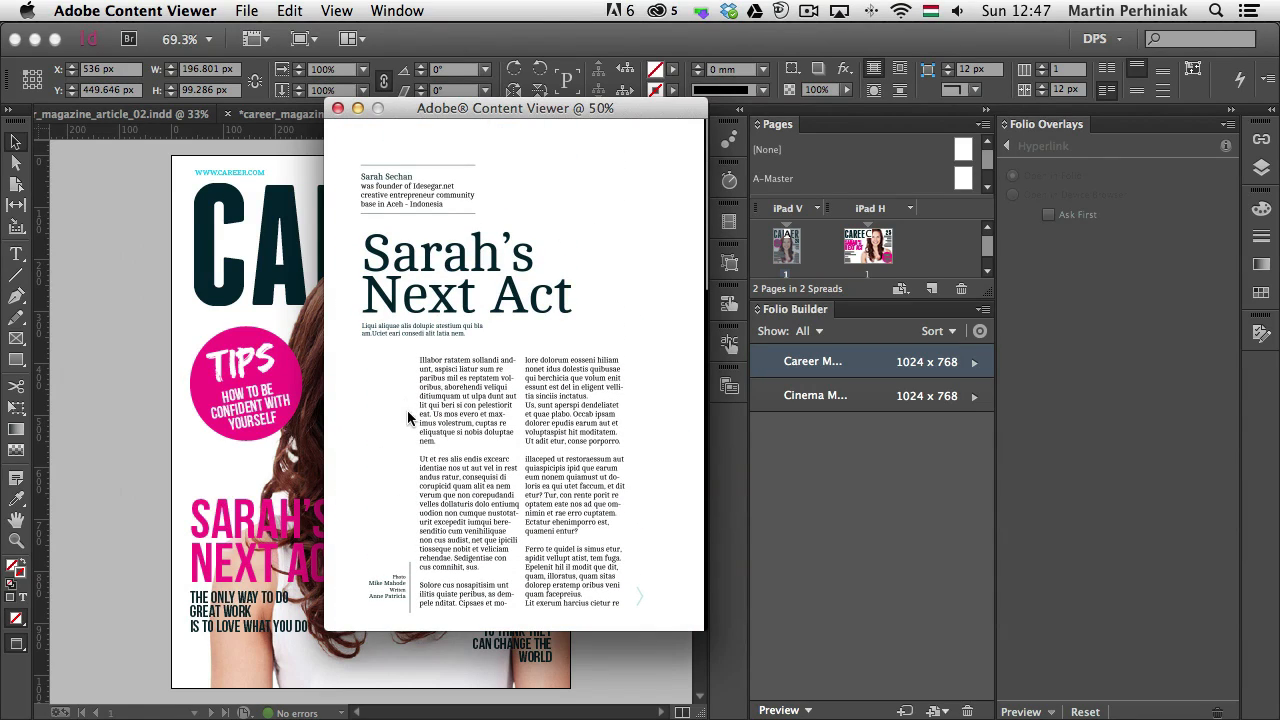
{"action": "left_click_drag", "start_coordinate": [437, 435], "coordinate": [573, 437]}
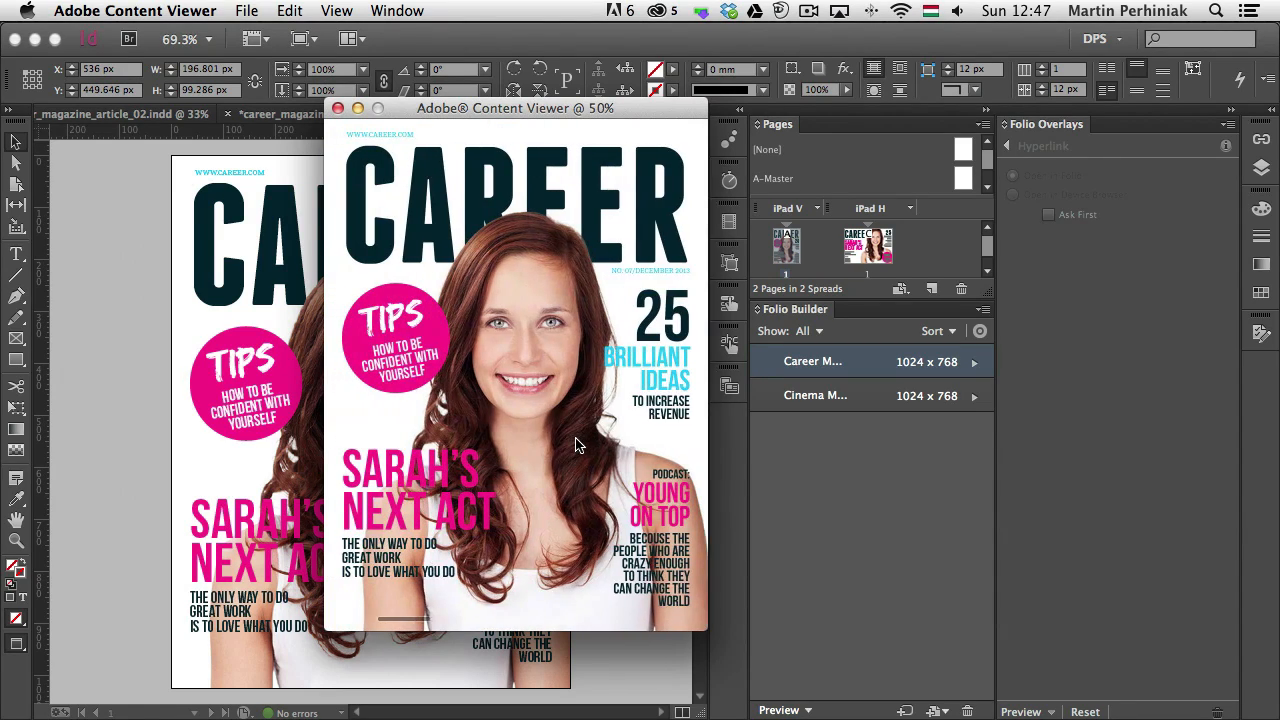
{"action": "left_click", "coordinate": [643, 359]}
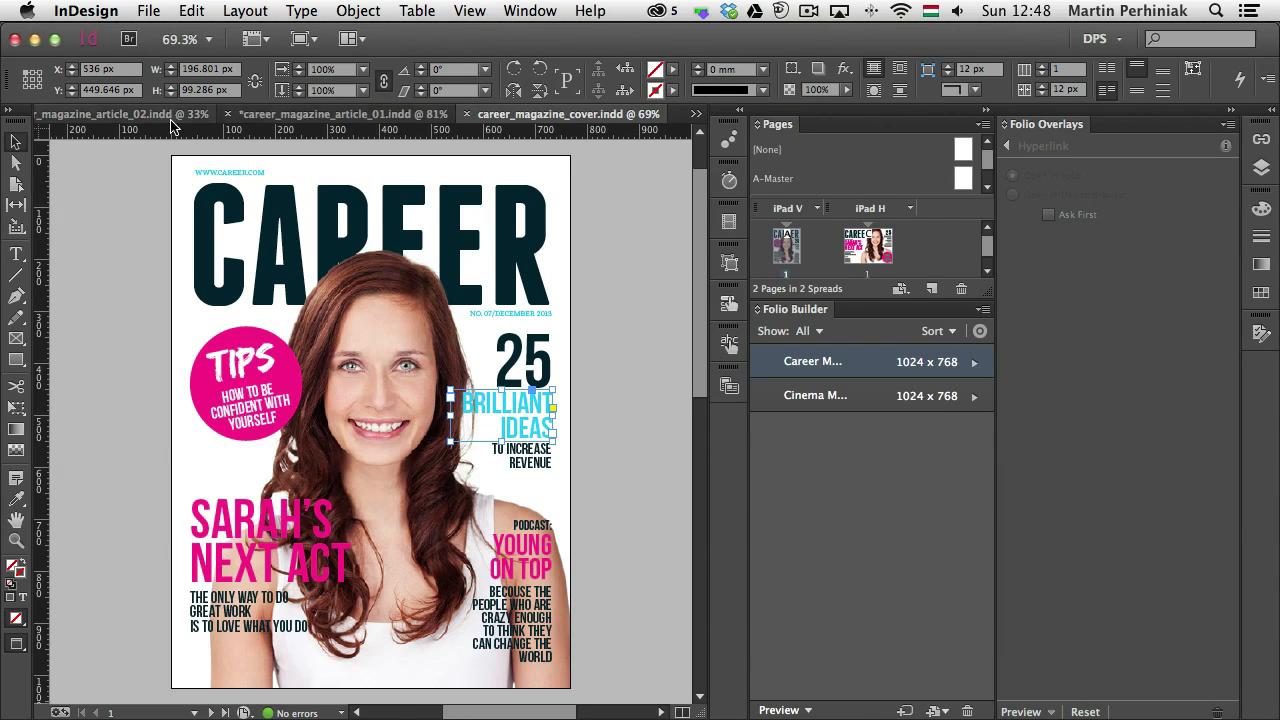
Switch to the career_magazine_article_02 document in InDesign and start a new URL hyperlink for the "Step Forward" text frame
{"action": "left_click", "coordinate": [118, 116]}
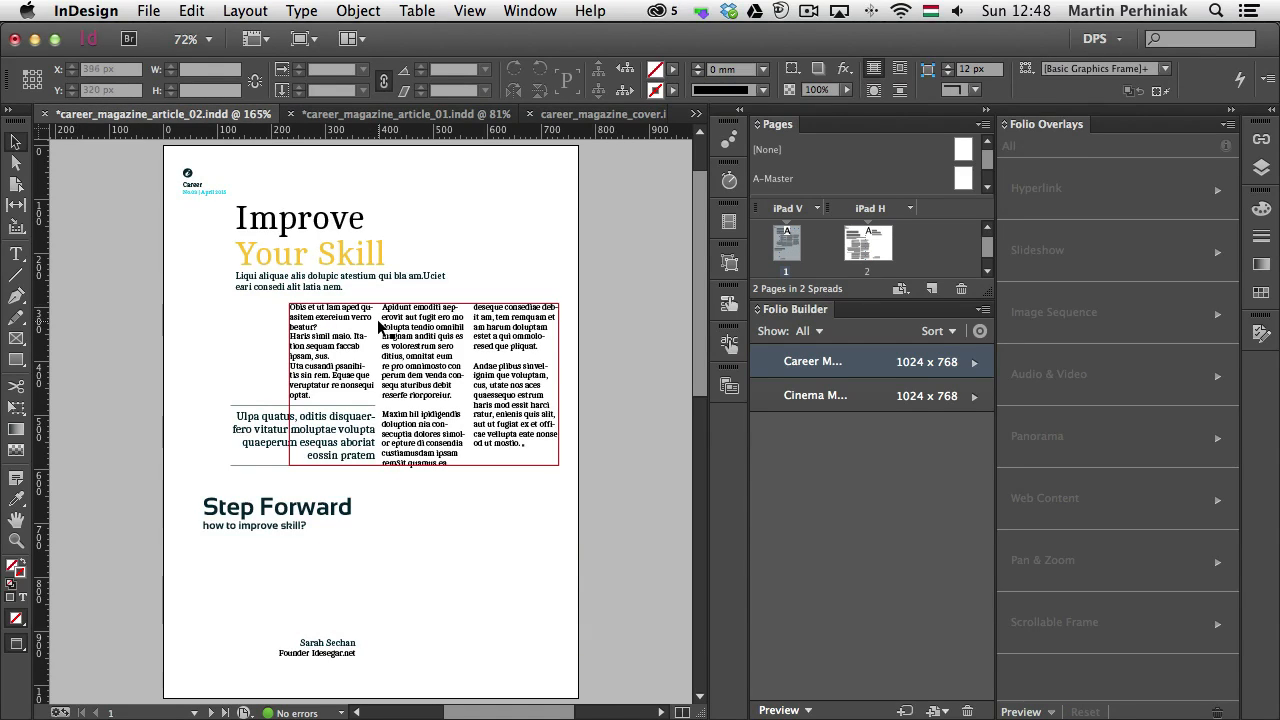
{"action": "left_click", "coordinate": [344, 516]}
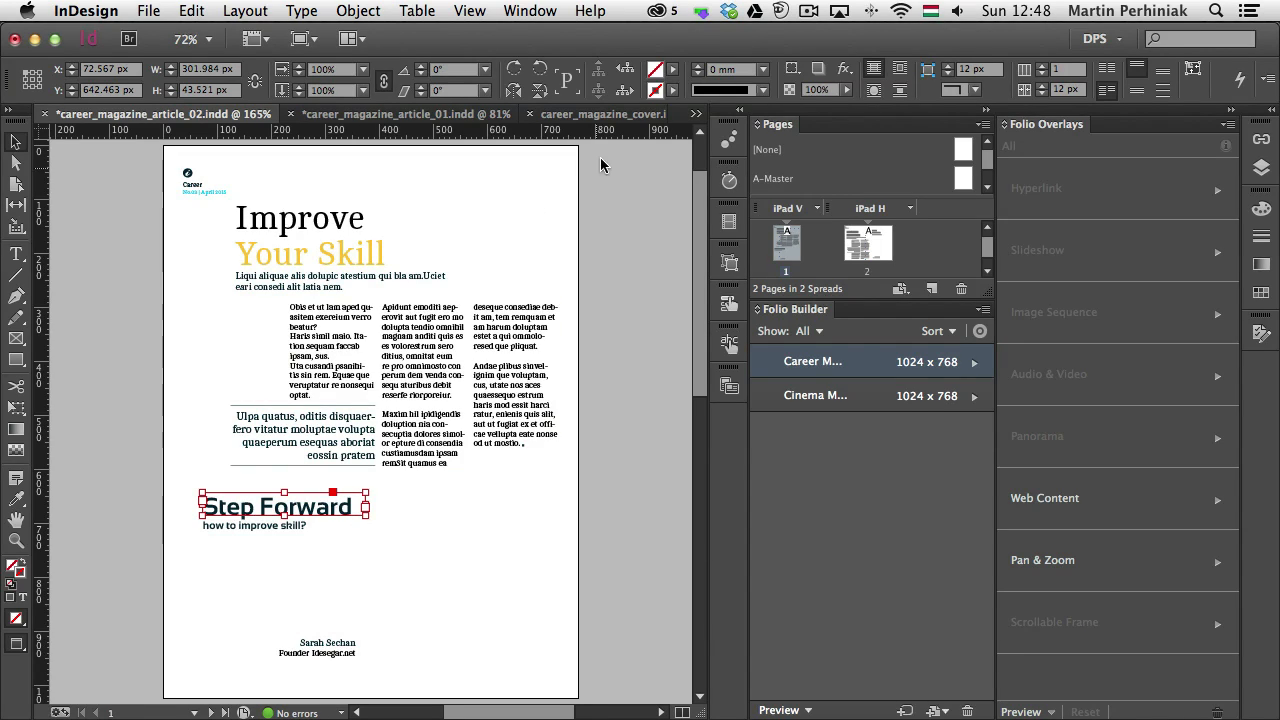
{"action": "left_click", "coordinate": [729, 343]}
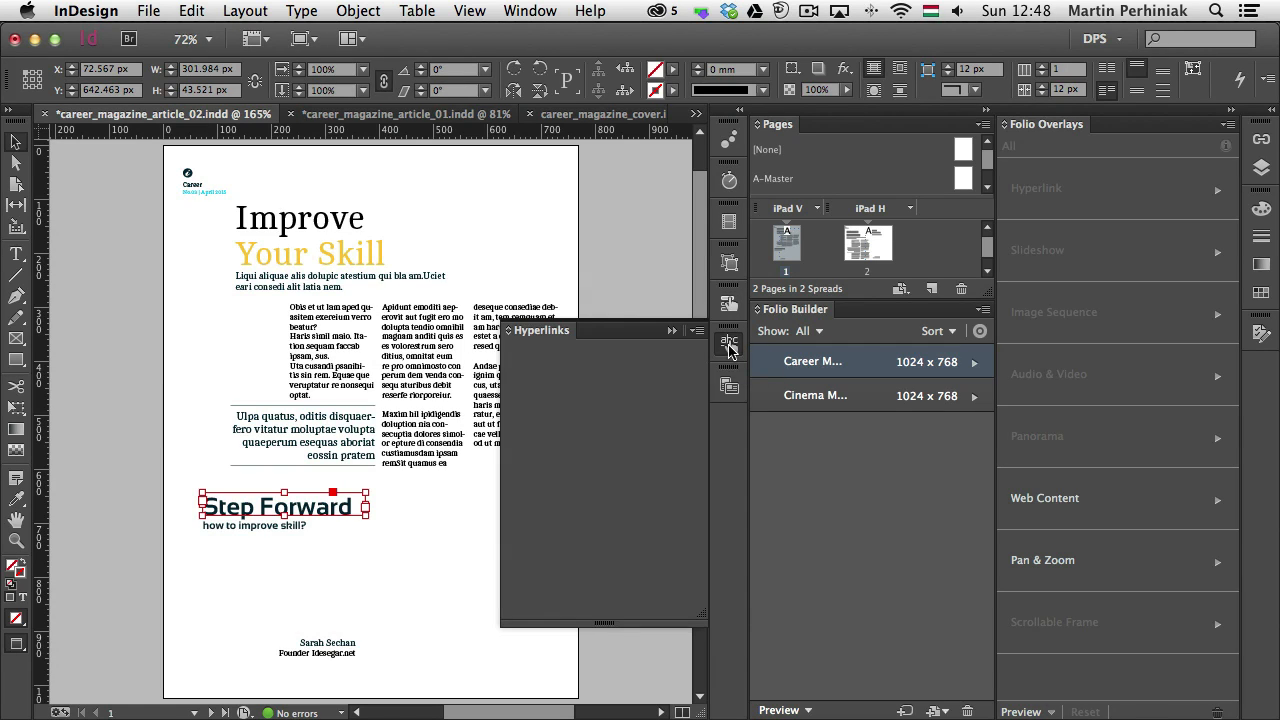
{"action": "left_click", "coordinate": [697, 330]}
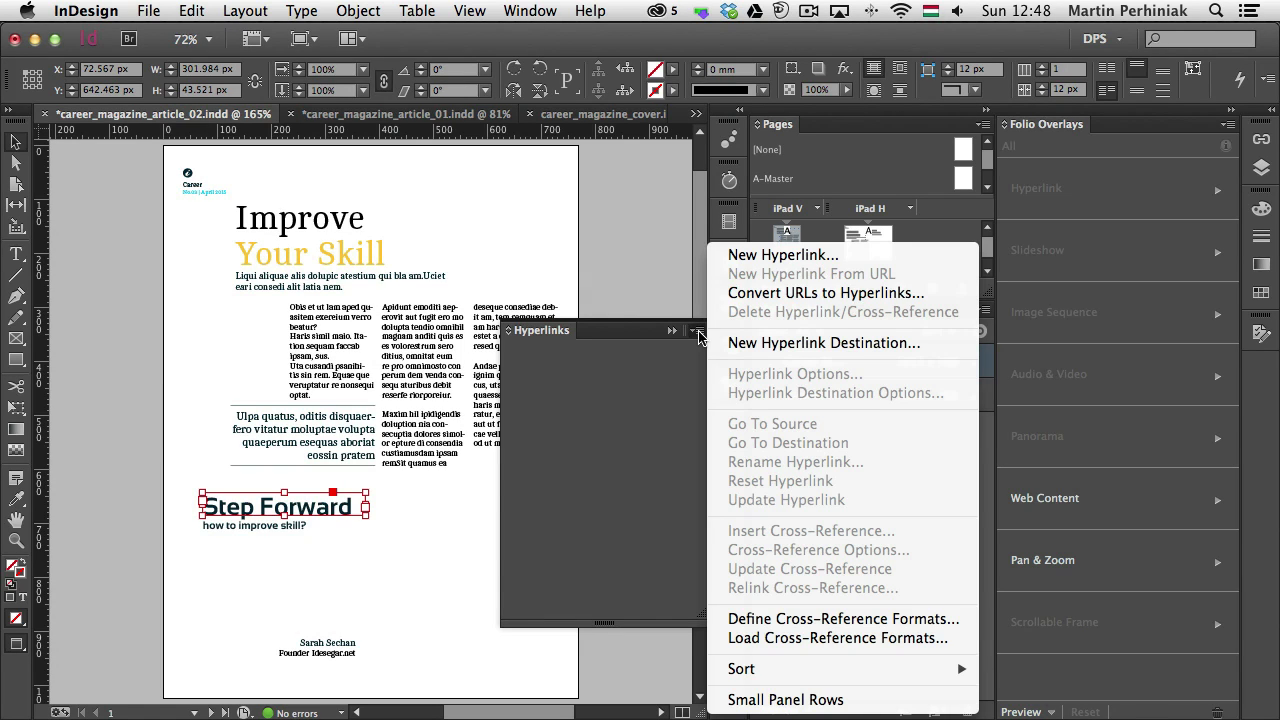
{"action": "left_click", "coordinate": [776, 256]}
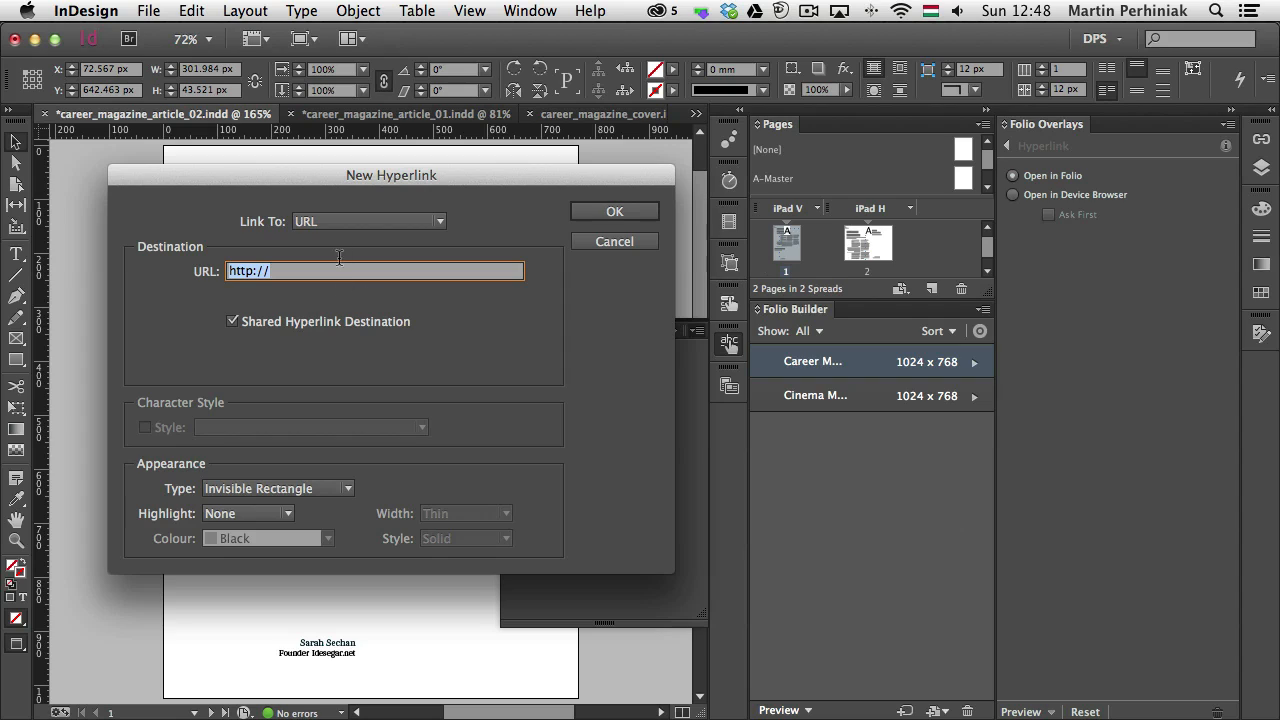
Turn off the shared destination, set the hyperlink URL to navto://Cover, and create the hyperlink
{"action": "left_click", "coordinate": [279, 322]}
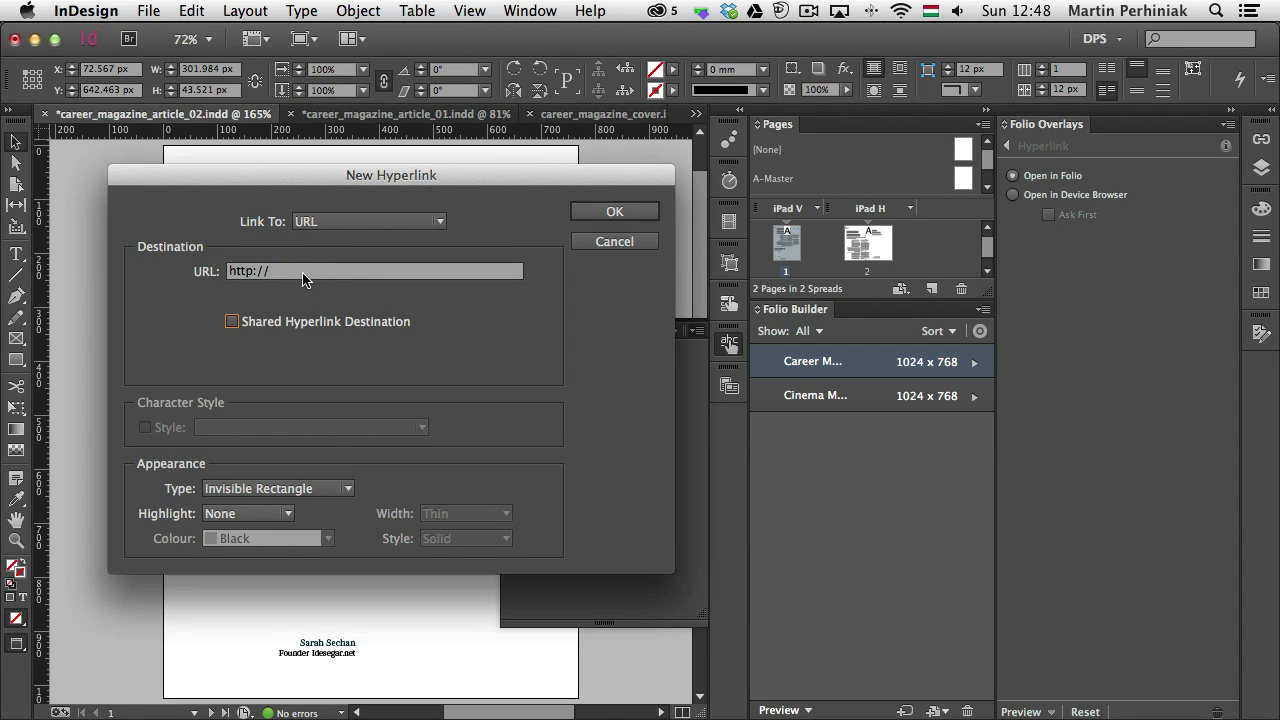
{"action": "double_click", "coordinate": [248, 272]}
{"action": "type", "text": "navto://"}
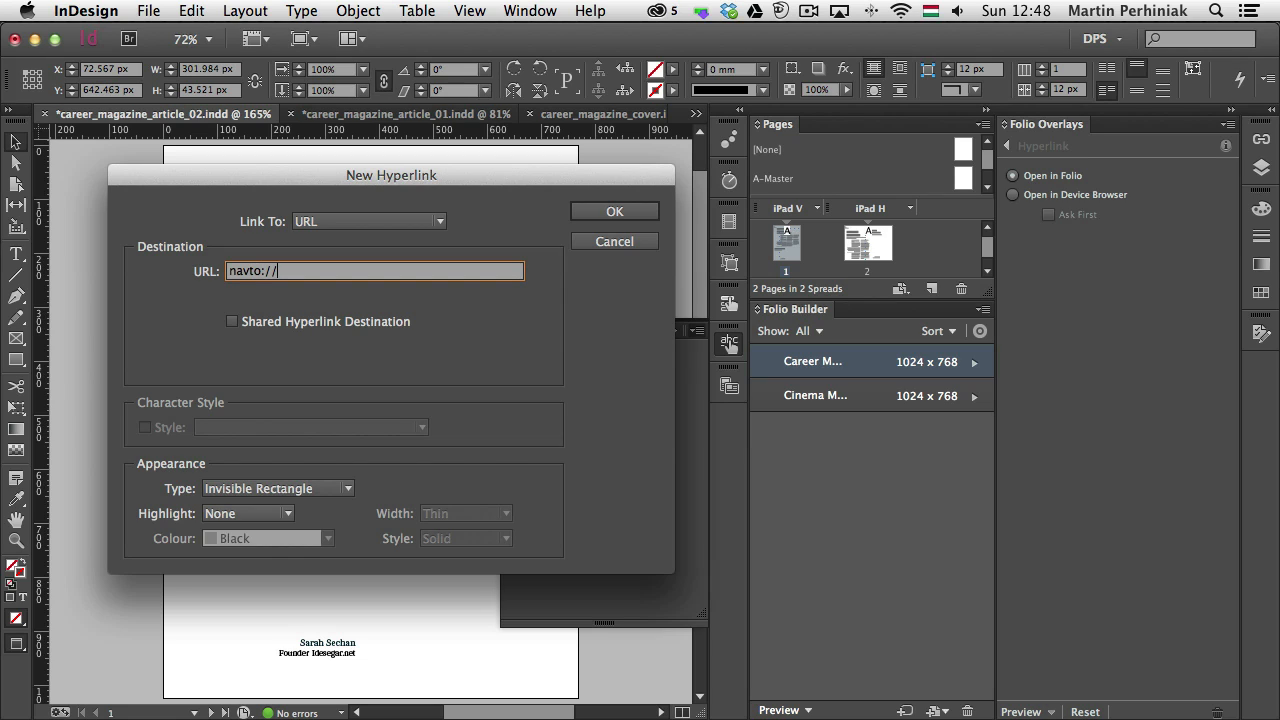
{"action": "type", "text": "Cover"}
{"action": "left_click", "coordinate": [644, 210]}
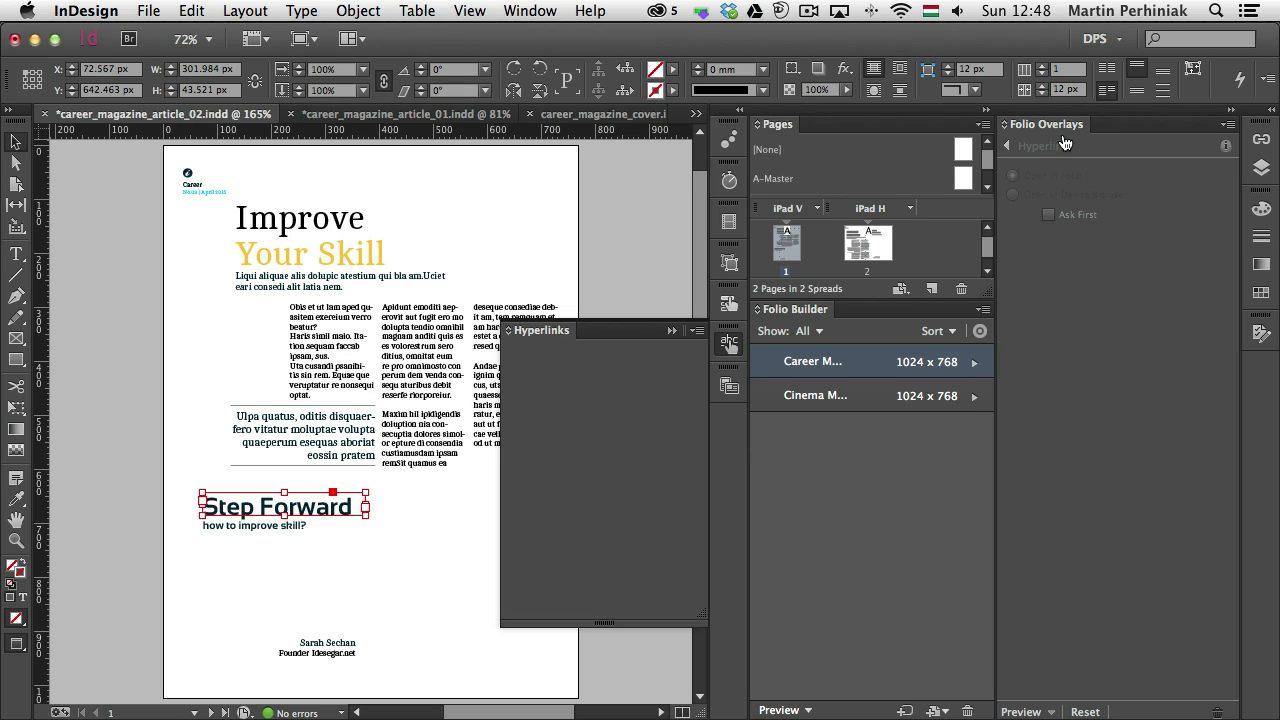
Save the article 02 document and update Article 2 in the Career Magazine folio
{"action": "left_click", "coordinate": [976, 370]}
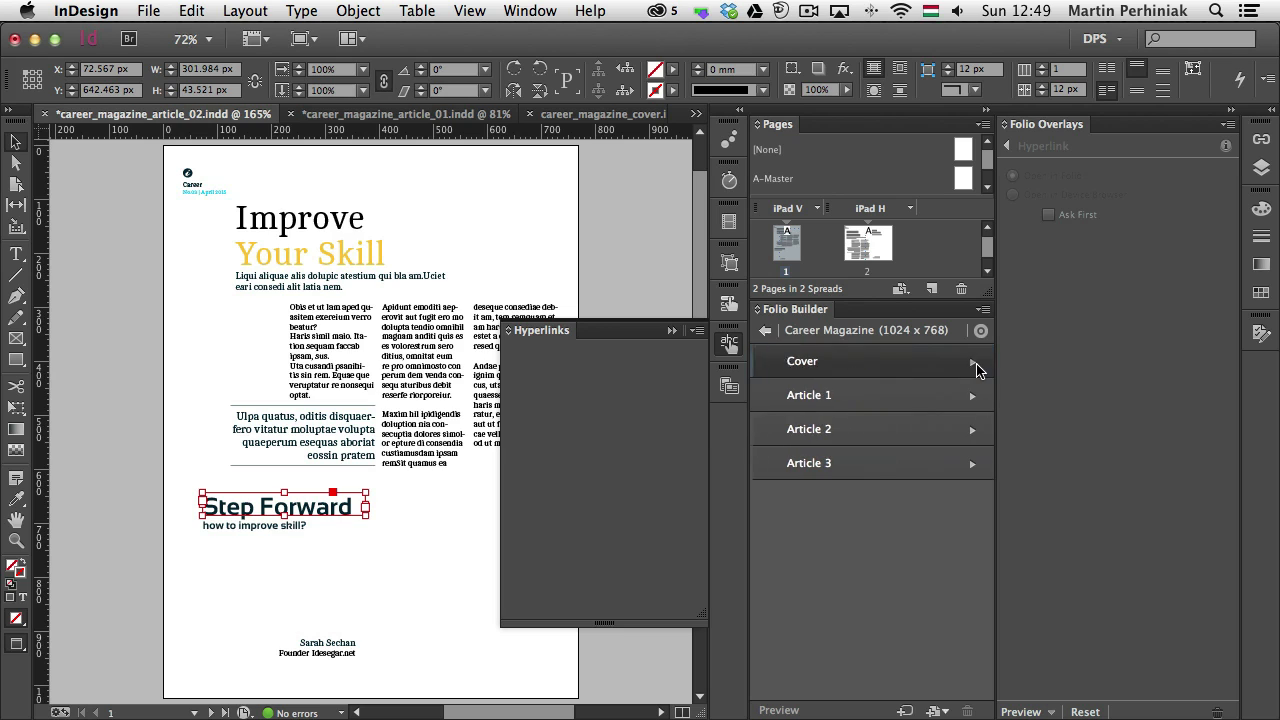
{"action": "left_click", "coordinate": [146, 11]}
{"action": "left_click", "coordinate": [206, 180]}
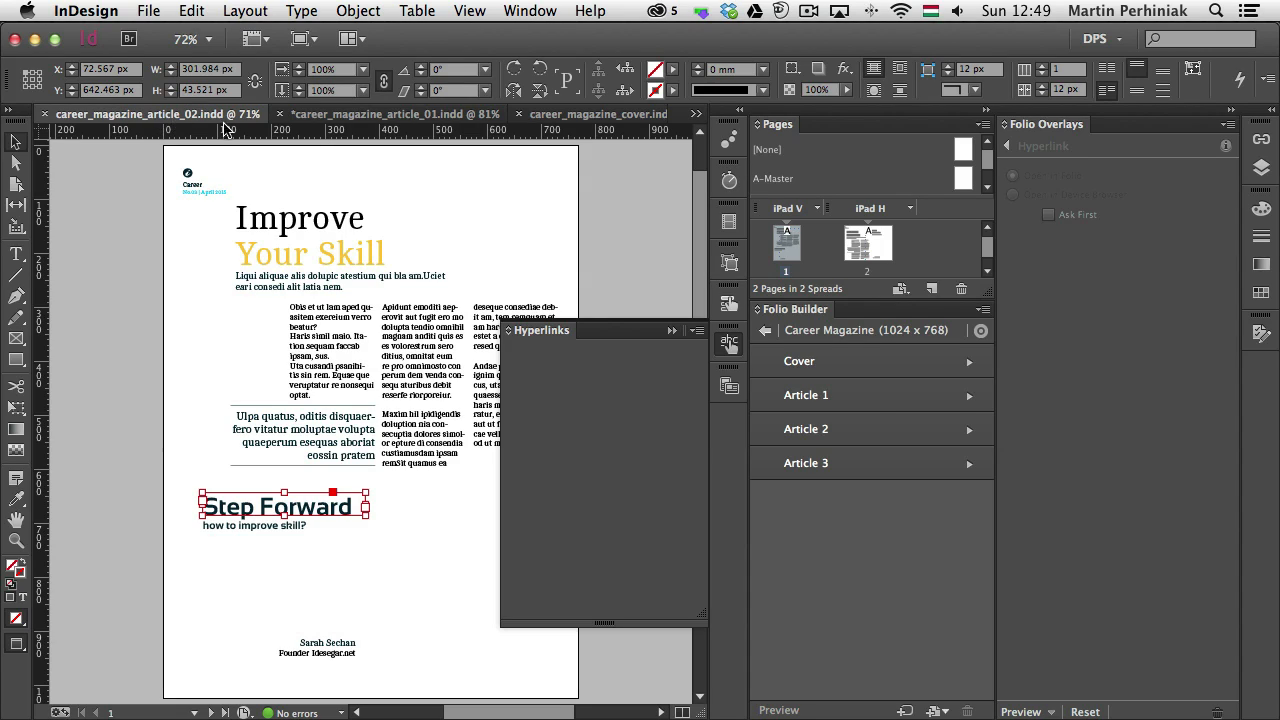
{"action": "left_click", "coordinate": [878, 437]}
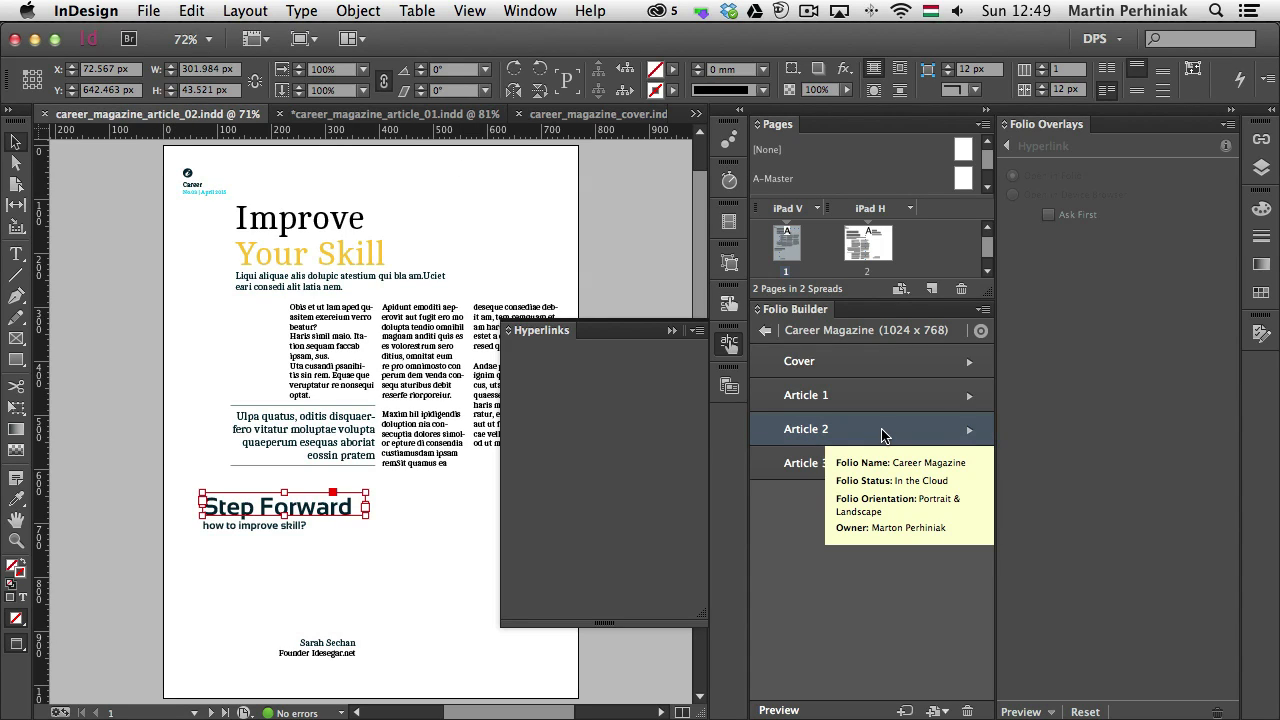
{"action": "left_click", "coordinate": [983, 309]}
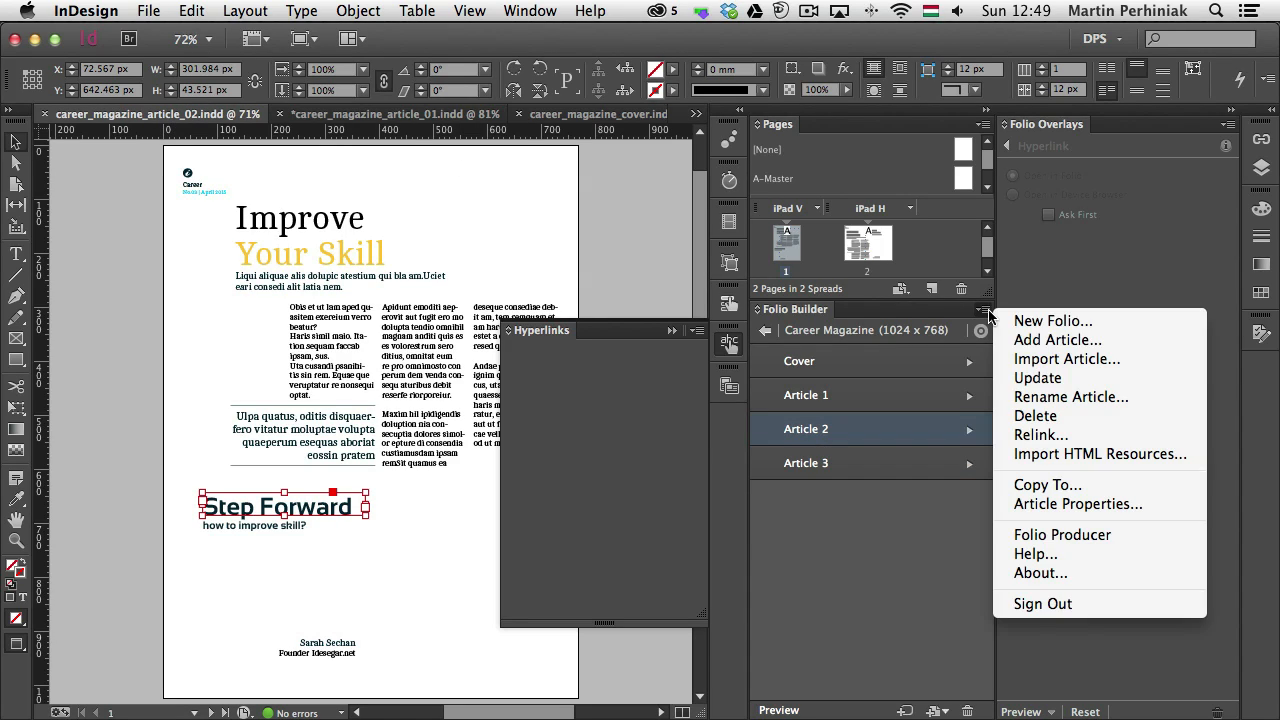
{"action": "left_click", "coordinate": [1040, 381]}
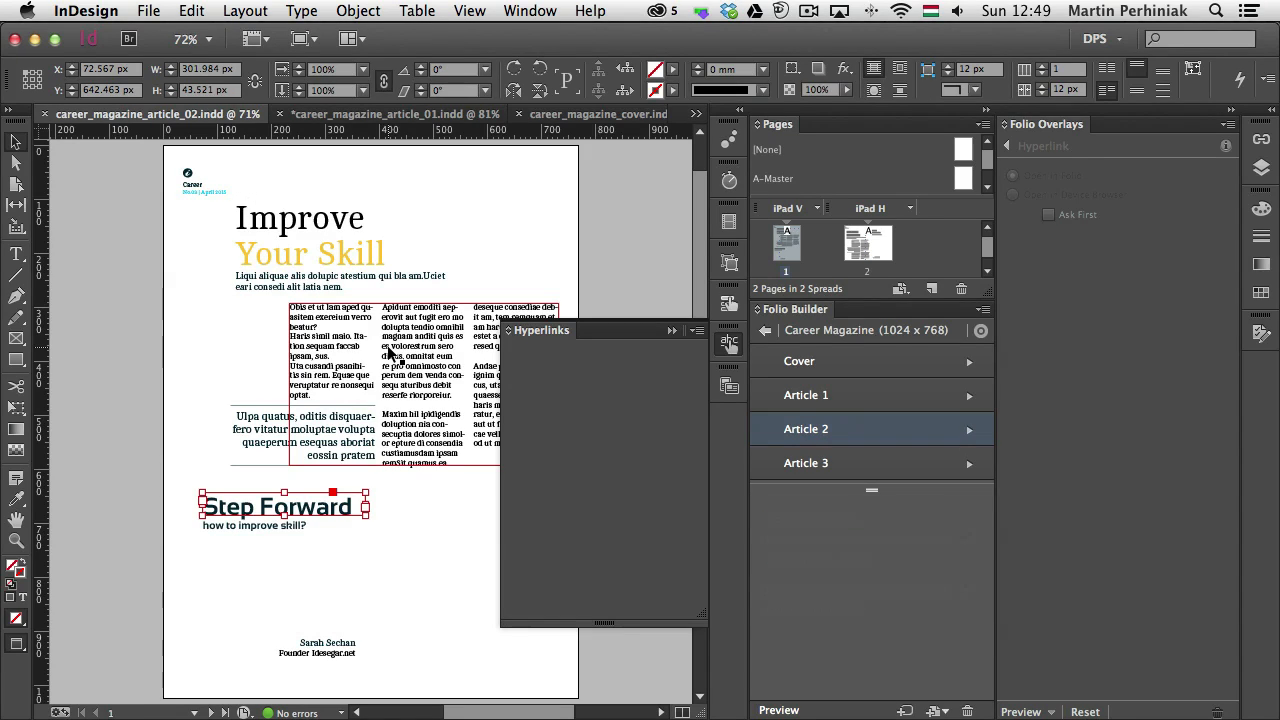
Preview Article 2 on its own in Content Viewer and show it in portrait orientation
{"action": "left_click", "coordinate": [796, 711]}
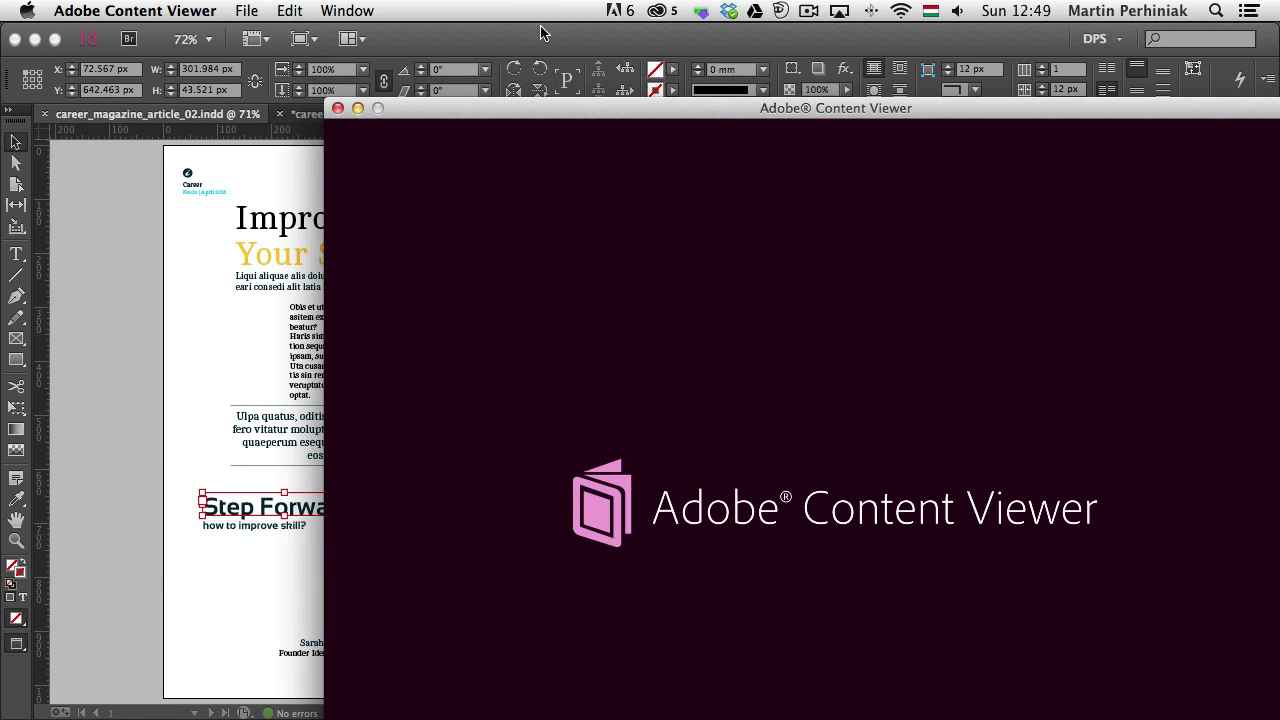
{"action": "left_click_drag", "start_coordinate": [590, 111], "coordinate": [434, 53]}
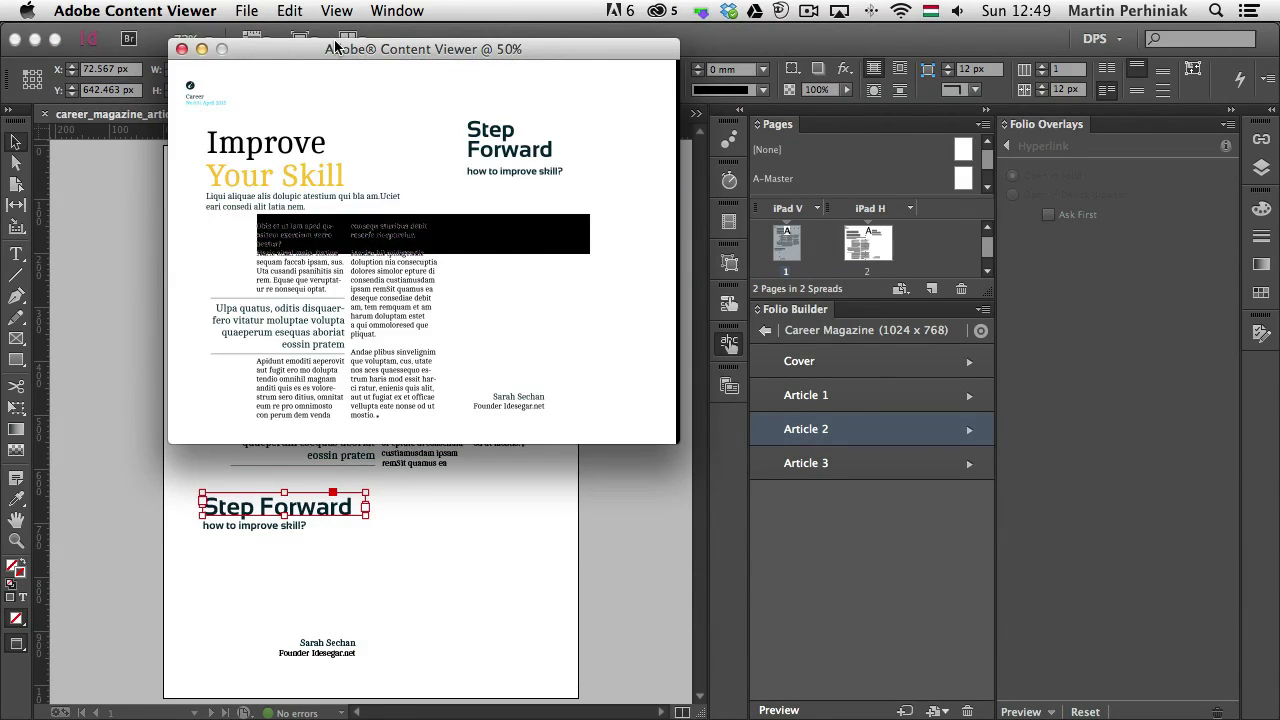
{"action": "left_click", "coordinate": [337, 11]}
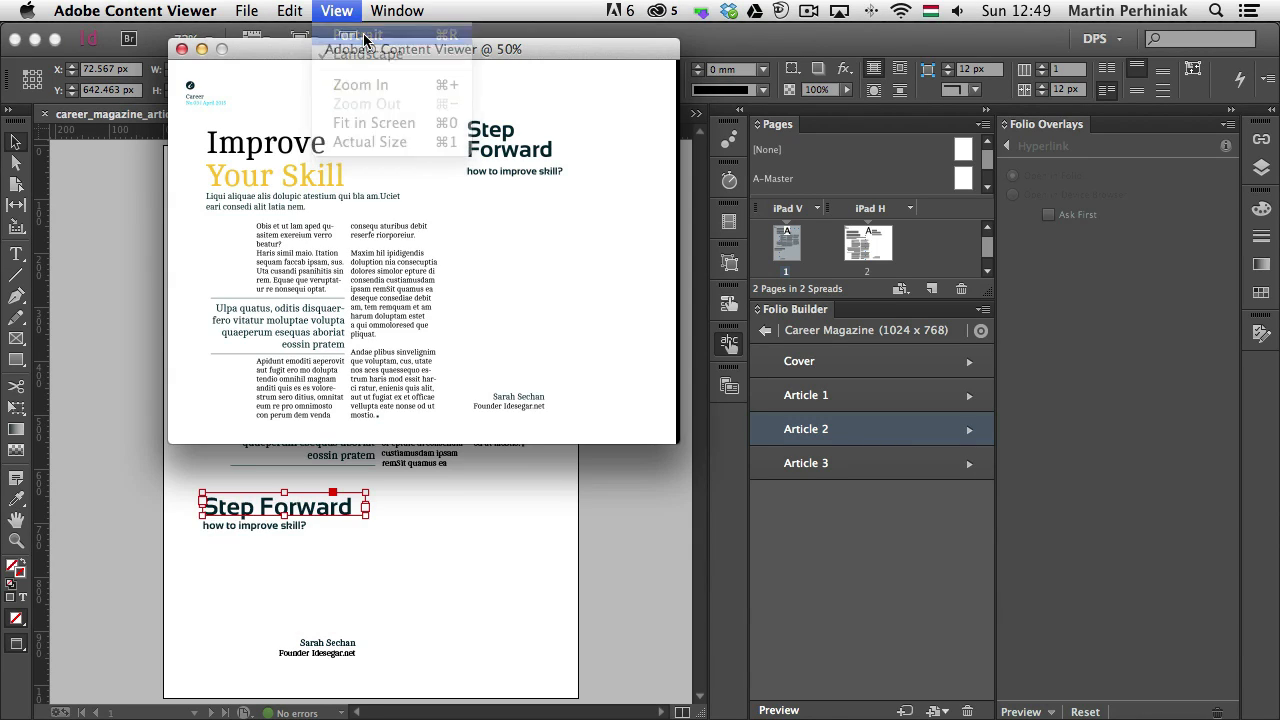
{"action": "left_click", "coordinate": [363, 38]}
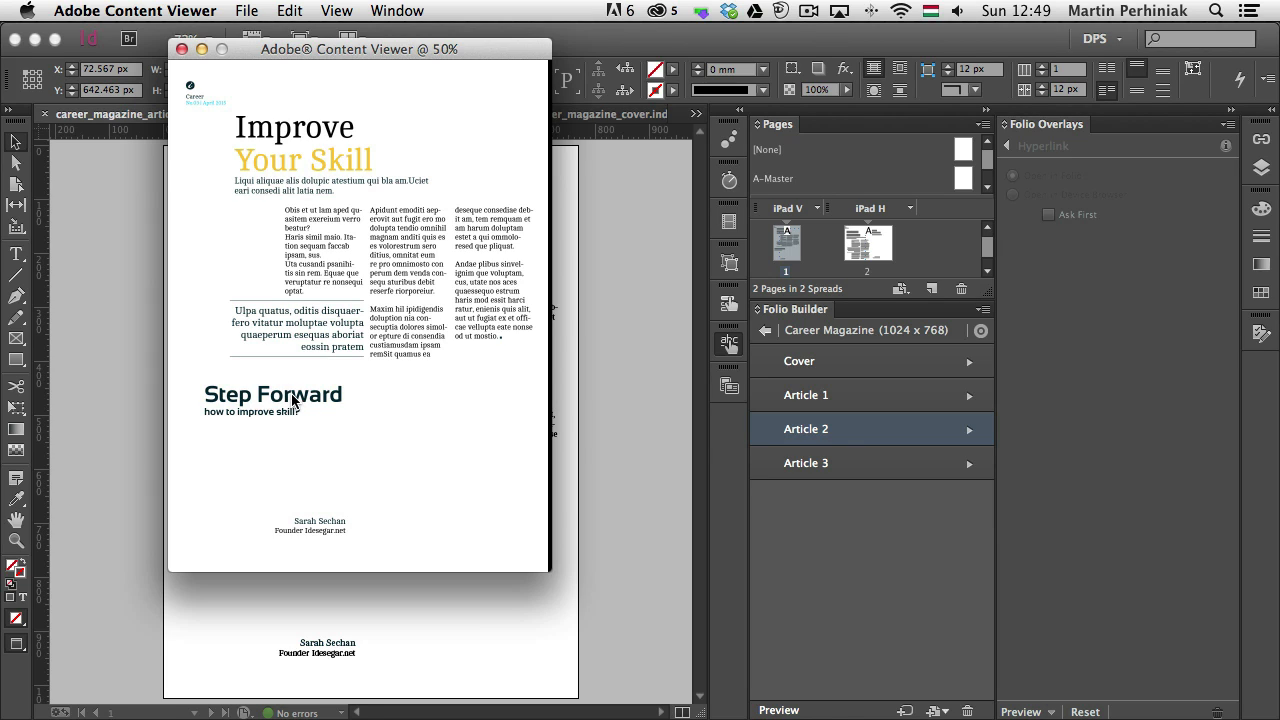
{"action": "left_click_drag", "start_coordinate": [346, 54], "coordinate": [491, 142]}
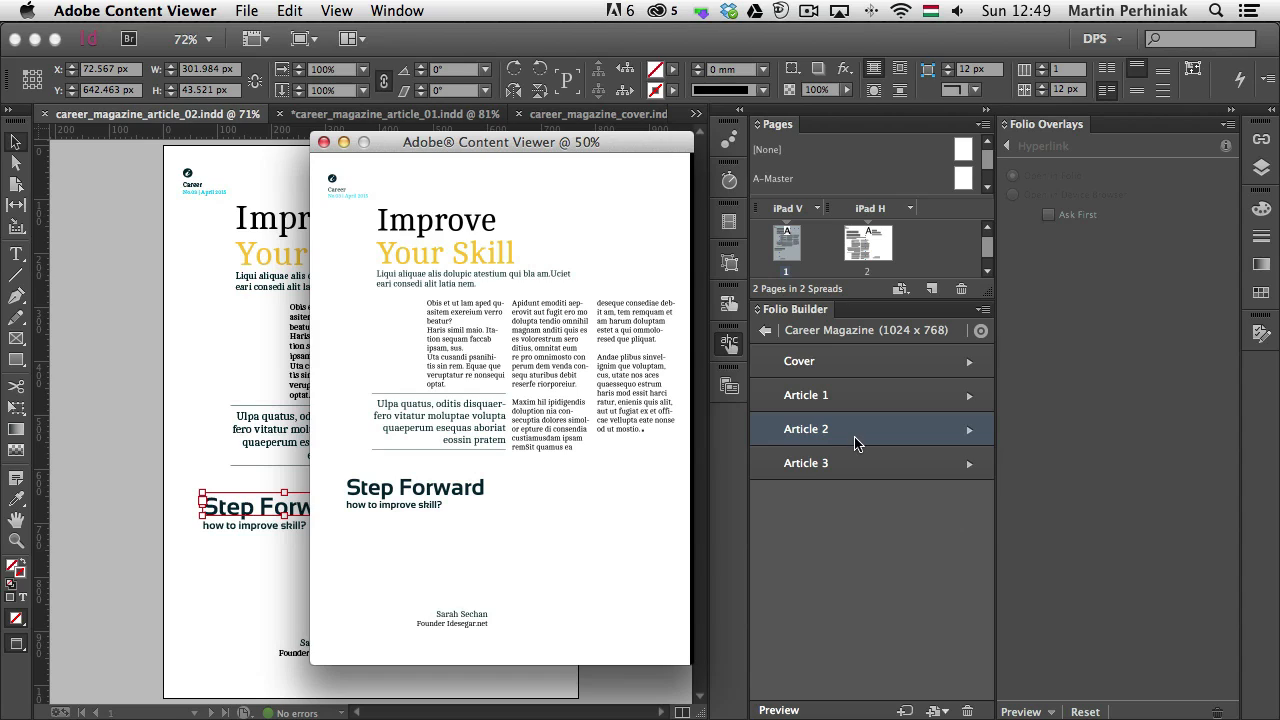
Close the single-article preview, go back to the folio list, and preview the whole Career Magazine folio in portrait orientation
{"action": "mouse_move", "coordinate": [857, 446]}
{"action": "left_click", "coordinate": [323, 142]}
{"action": "left_click", "coordinate": [764, 334]}
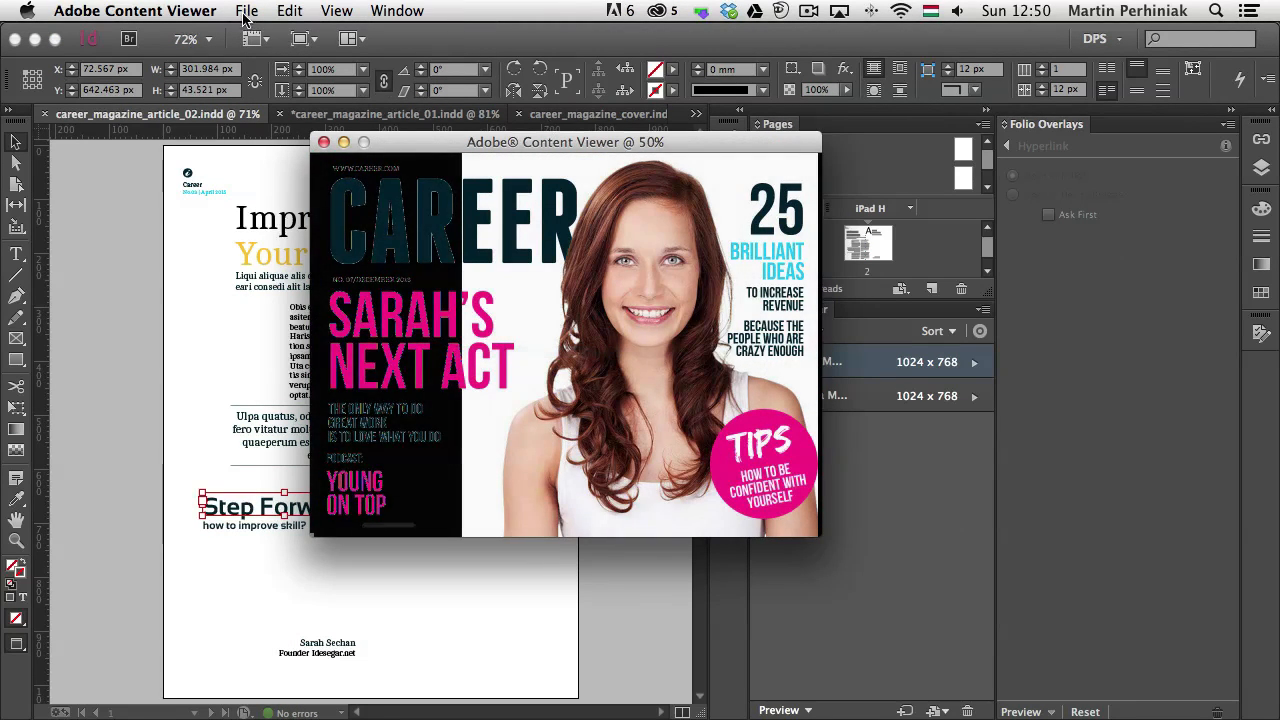
{"action": "key", "text": "super+r"}
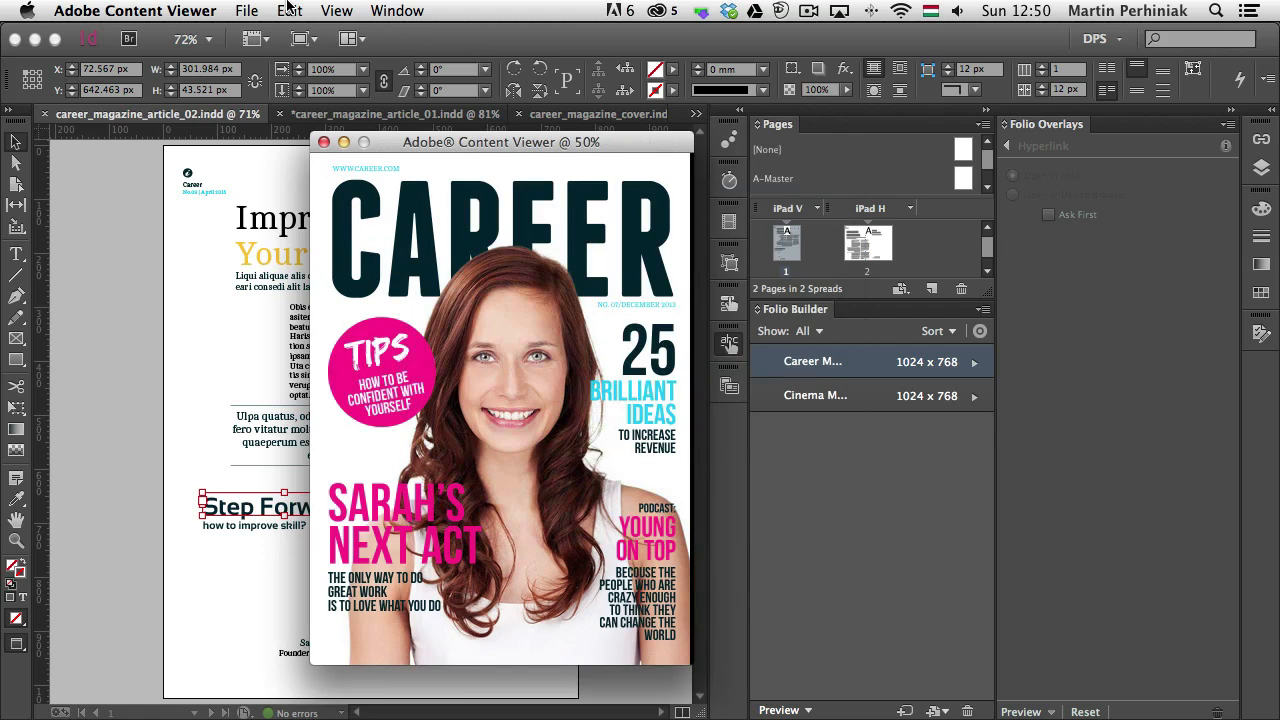
{"action": "left_click_drag", "start_coordinate": [632, 143], "coordinate": [487, 39]}
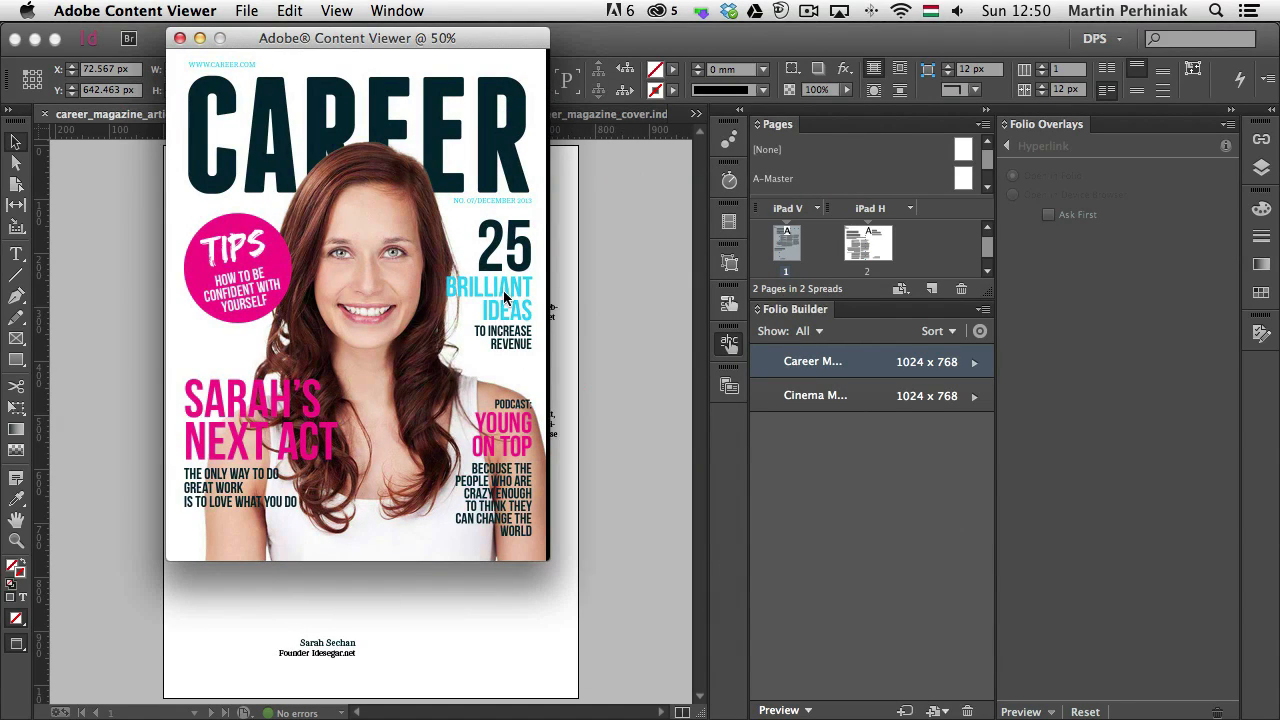
Go through the previewed folio to the "Improve Your Skill" article, return to the cover, and switch back to InDesign
{"action": "key", "text": "Right"}
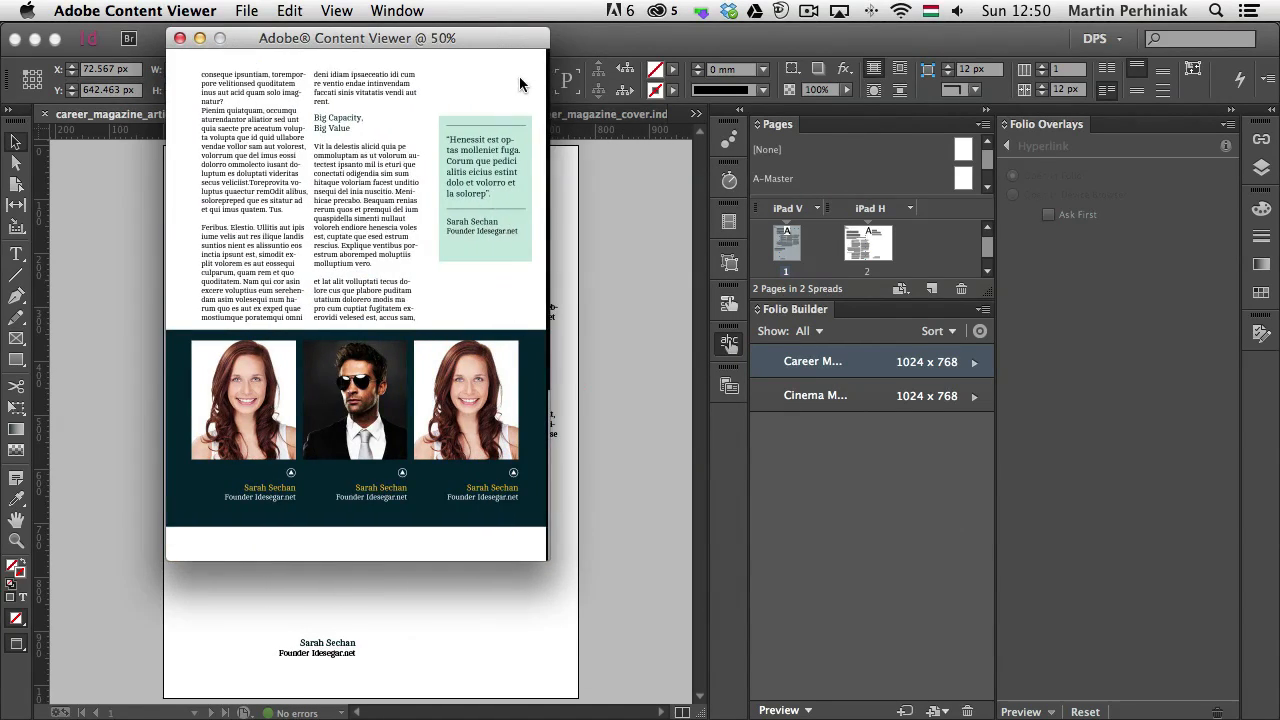
{"action": "key", "text": "Right"}
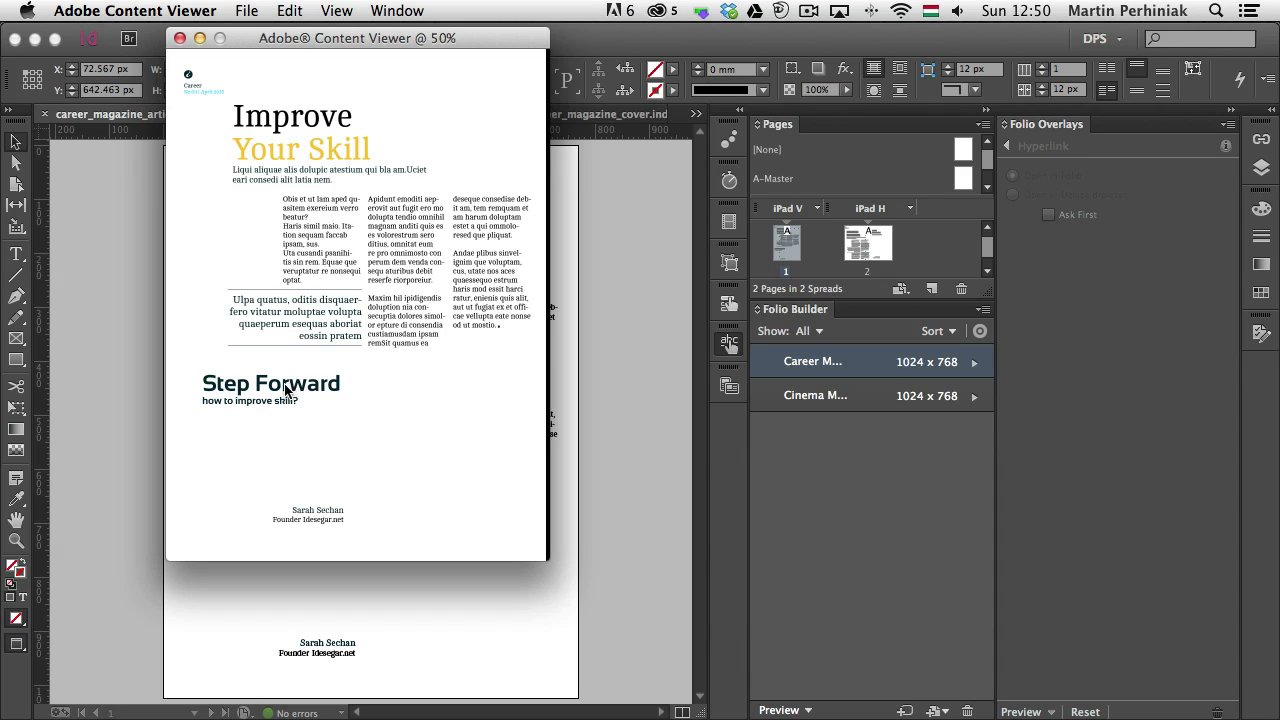
{"action": "key", "text": "Left"}
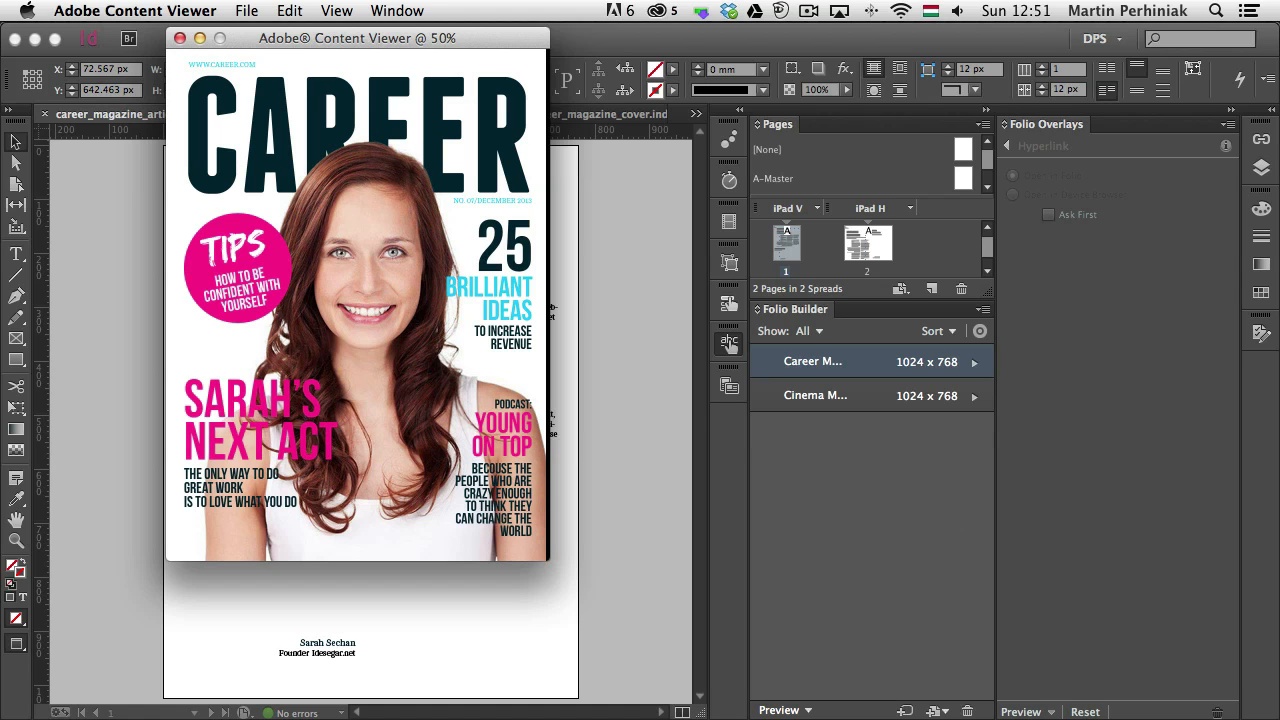
{"action": "left_click", "coordinate": [1006, 154]}
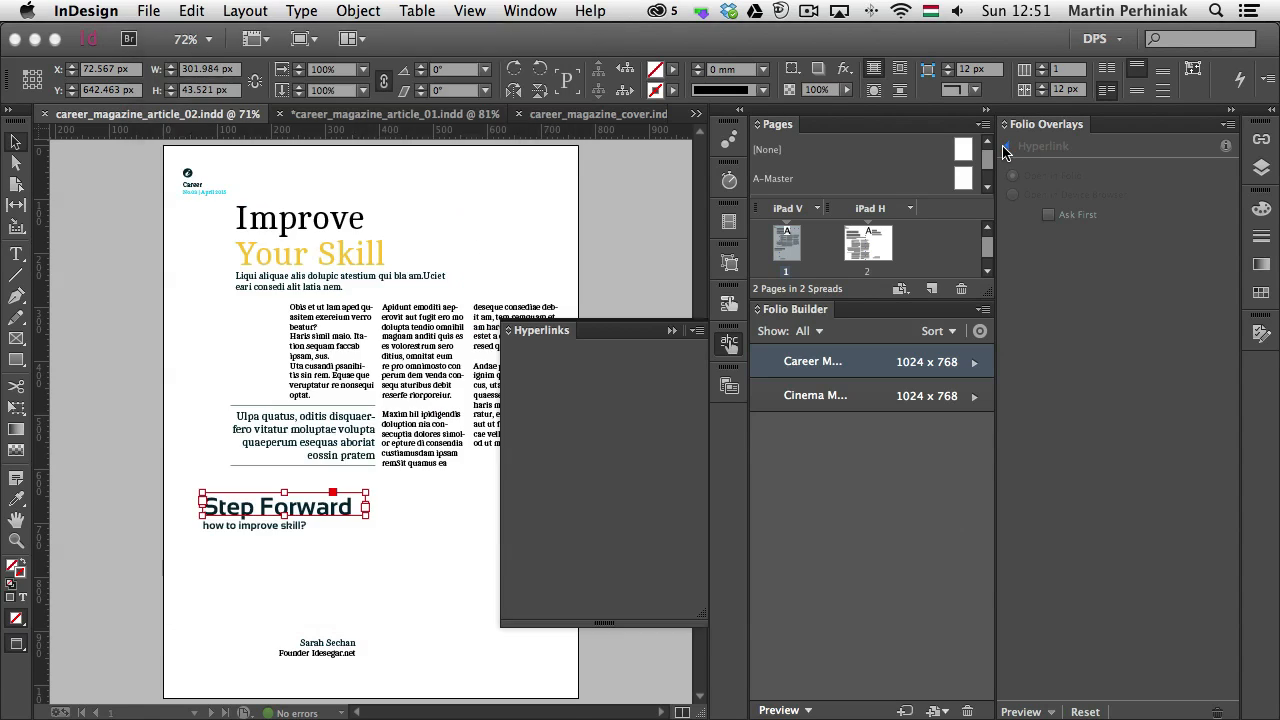